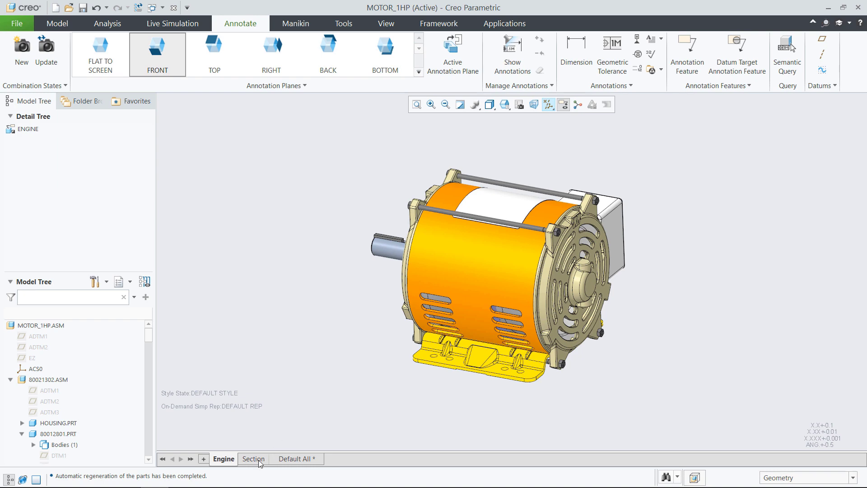
Step: Show MOTOR_1HP in its Section state and launch EZ Tolerance Analysis from Applications
click(259, 461)
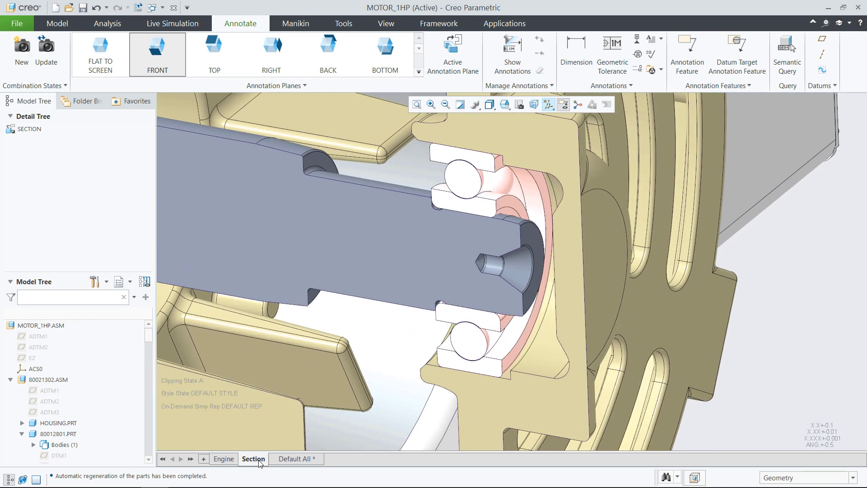
click(509, 25)
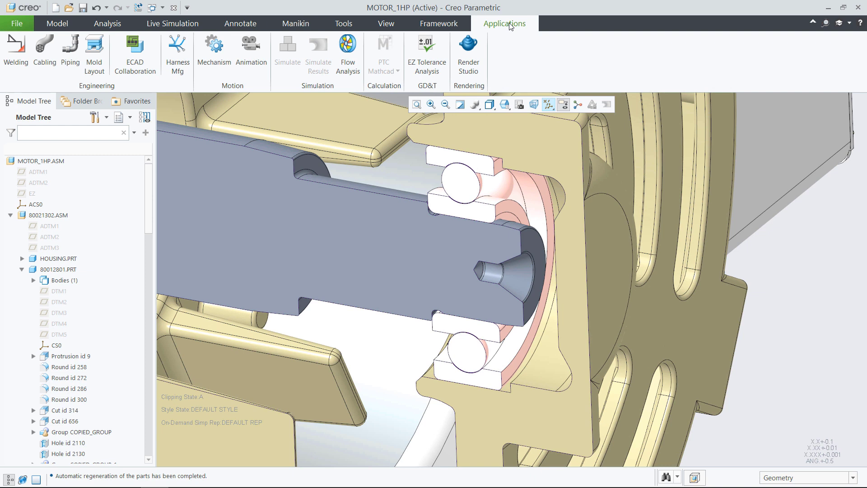
click(431, 56)
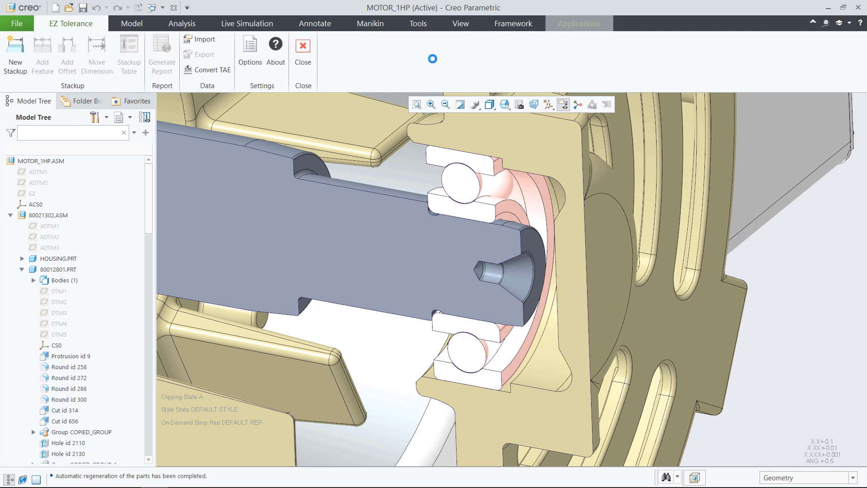
Step: Define a stackup from the bearing face to the adjacent ring face, annotated on EZ at 0.07 nominal
click(25, 54)
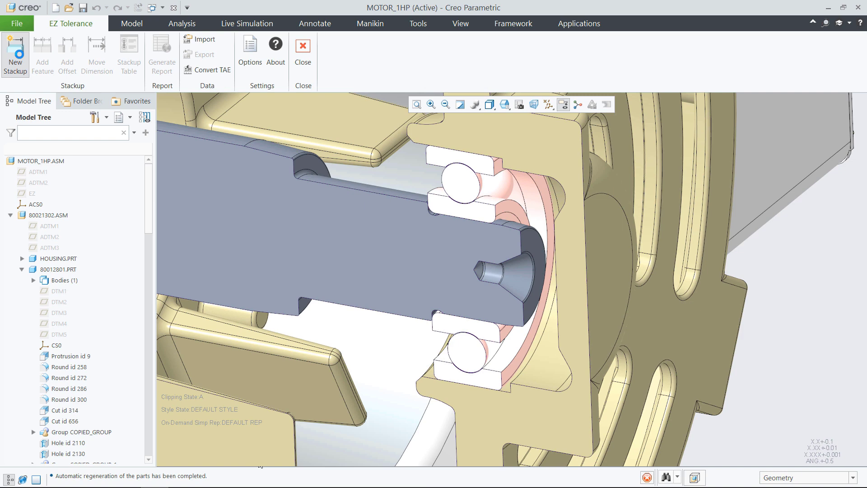
click(497, 168)
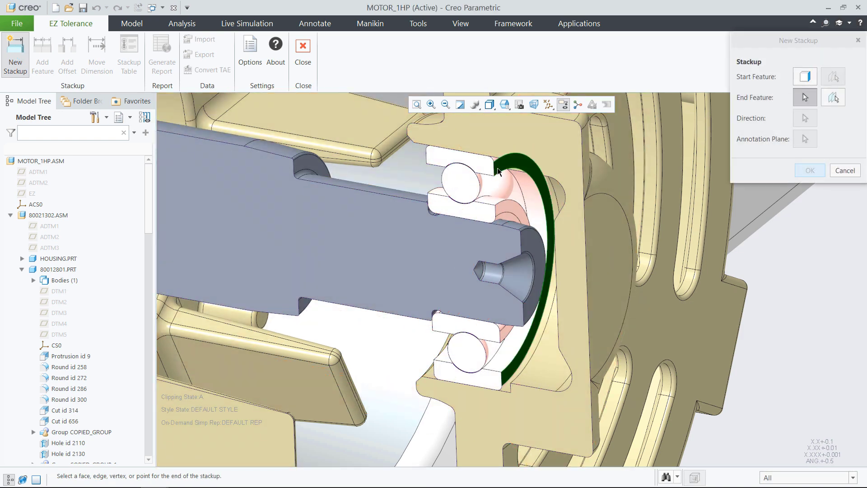
scroll(497, 167, up, 5)
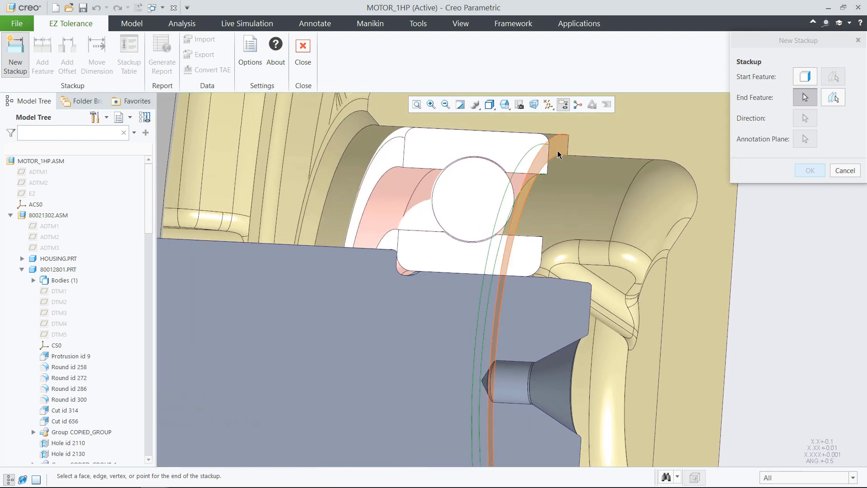
click(557, 154)
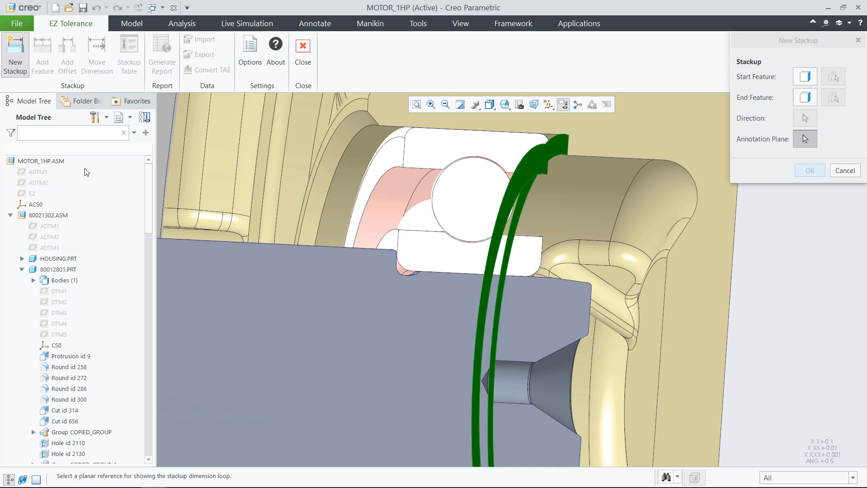
click(32, 194)
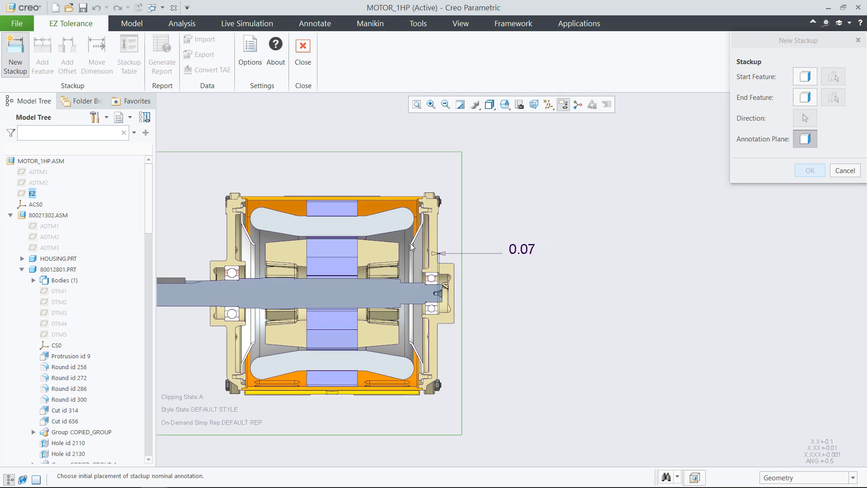
click(394, 246)
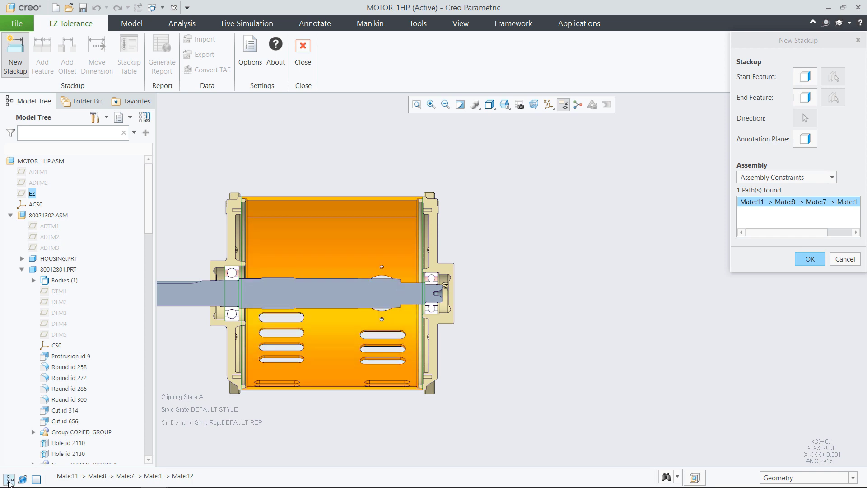
click(9, 481)
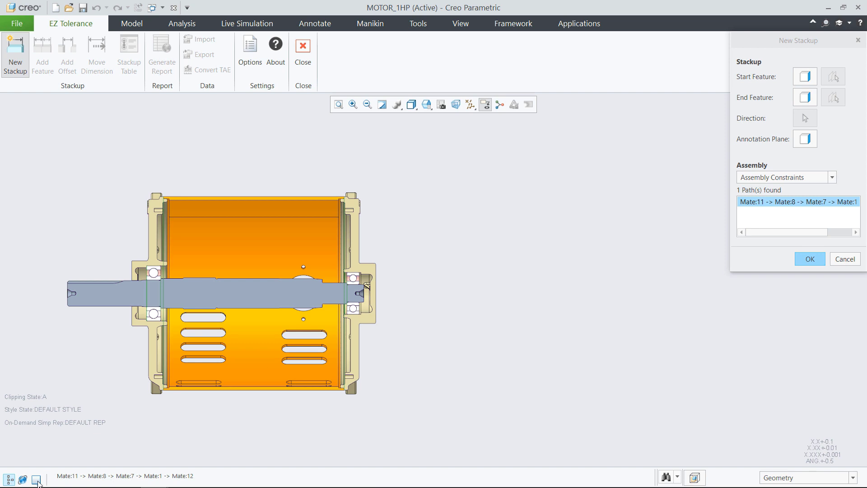
Step: Confirm the new stackup and rename Stackup1 to 'gap for washer'
click(809, 259)
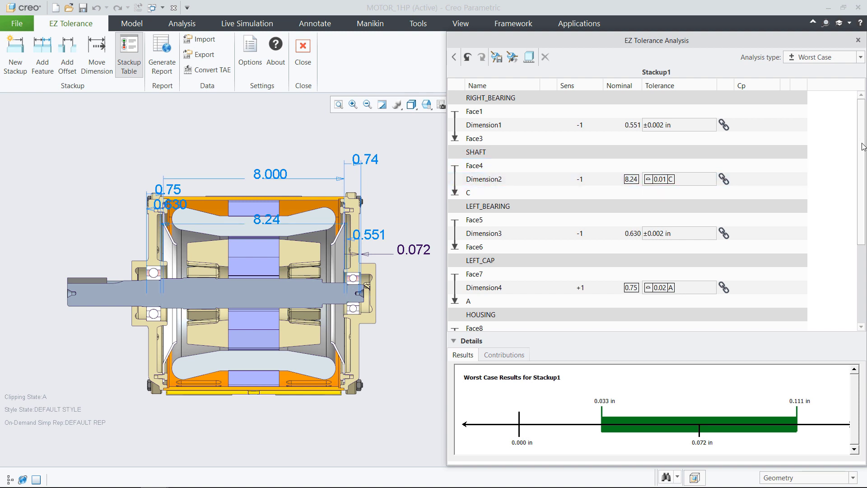
drag(862, 145, 862, 219)
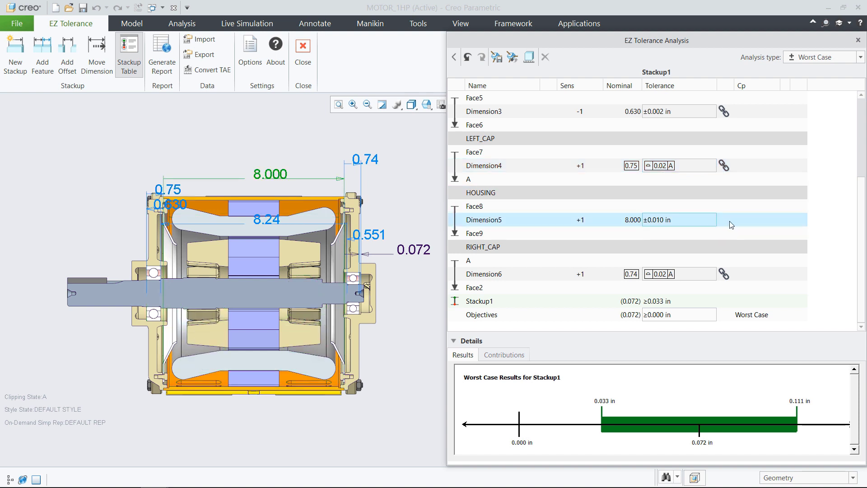
double_click(489, 301)
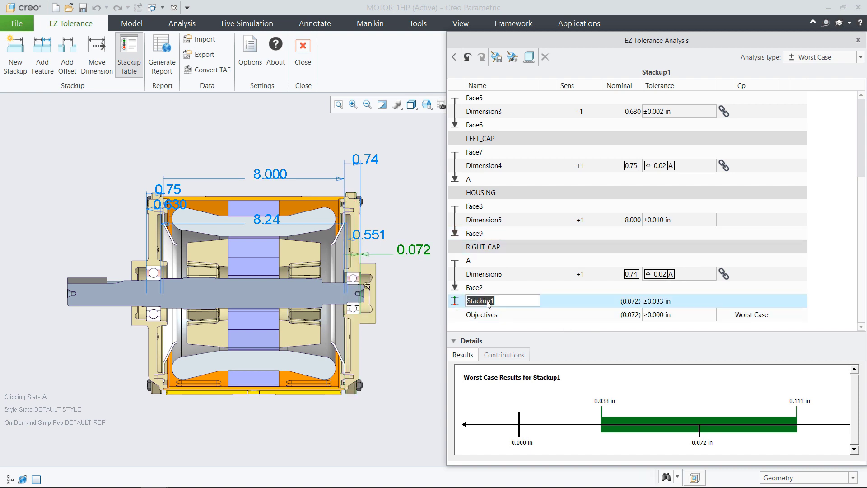
text(gap for washer)
key(Return)
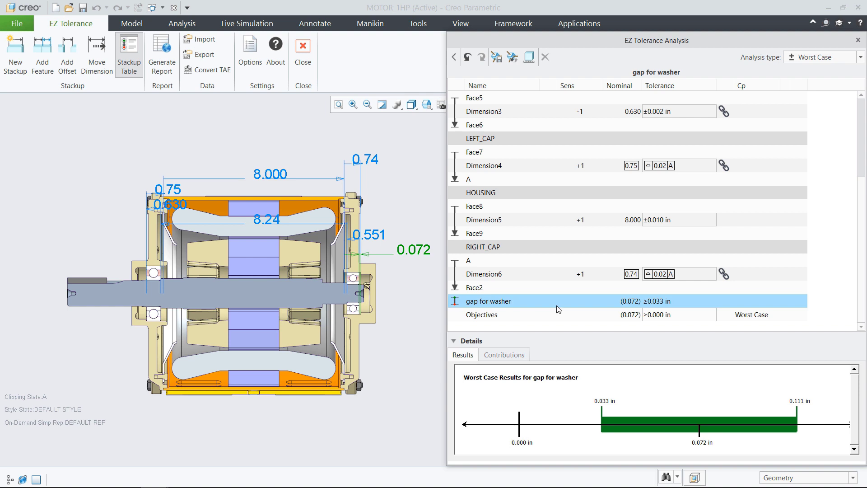
Step: Replace the 0.000 lower-limit objective with a symmetric ±0.02 tolerance
double_click(659, 315)
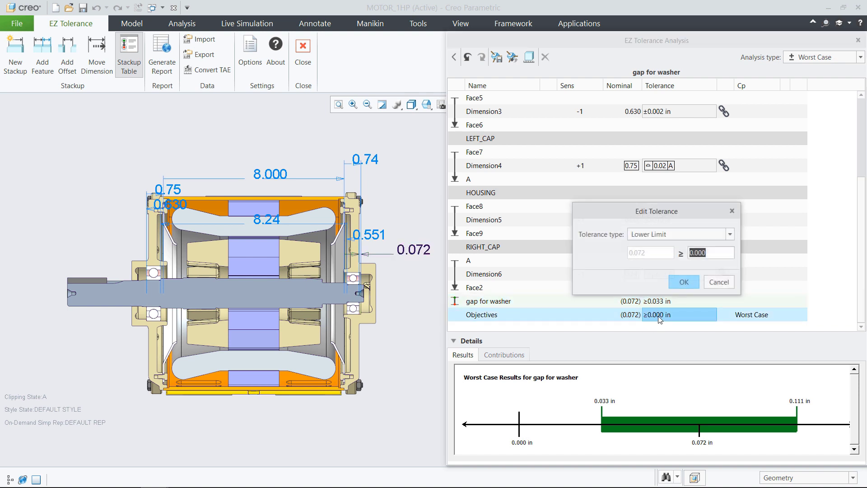
click(661, 239)
click(661, 246)
text(0.0)
key(Return)
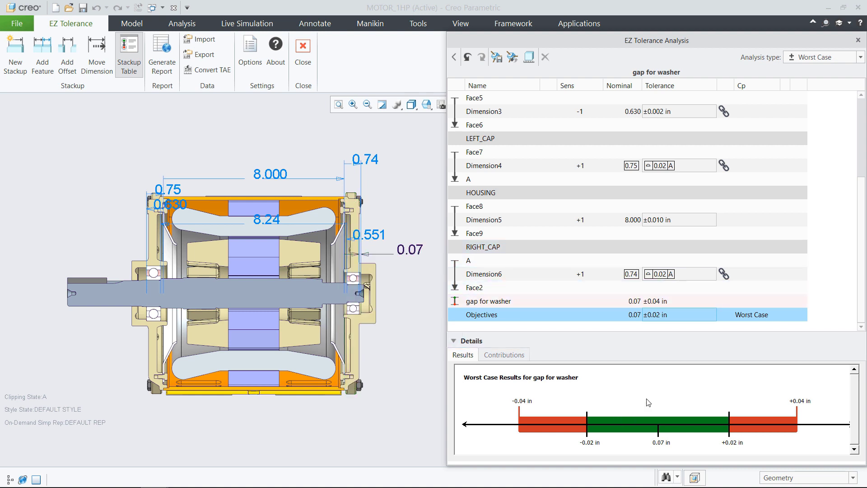
Step: Switch the washer-gap analysis type to RSS, then to Statistical: Cpk
click(832, 59)
click(822, 79)
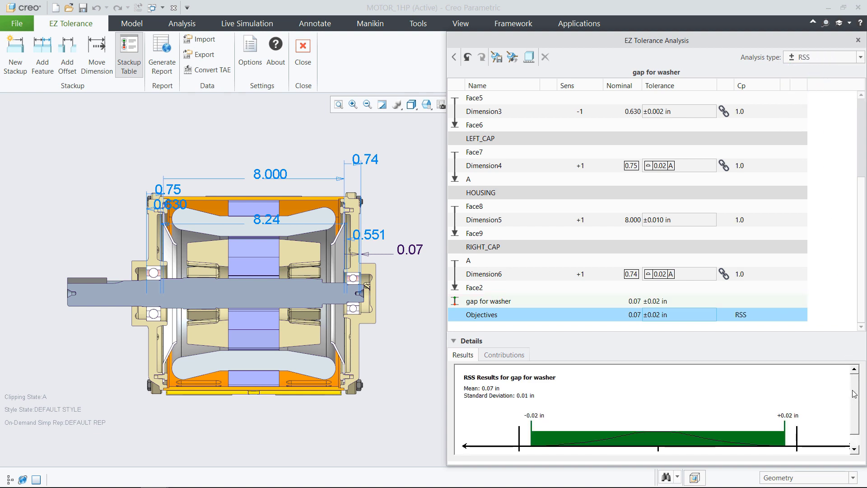
drag(854, 393, 858, 400)
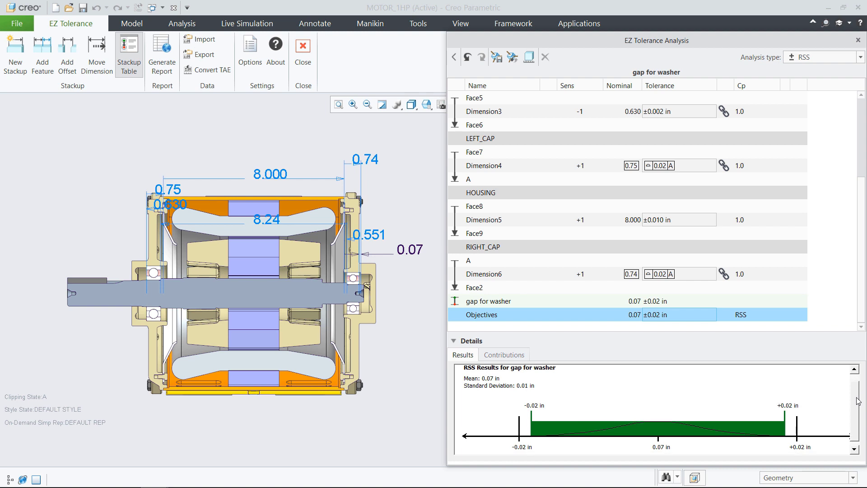
click(817, 61)
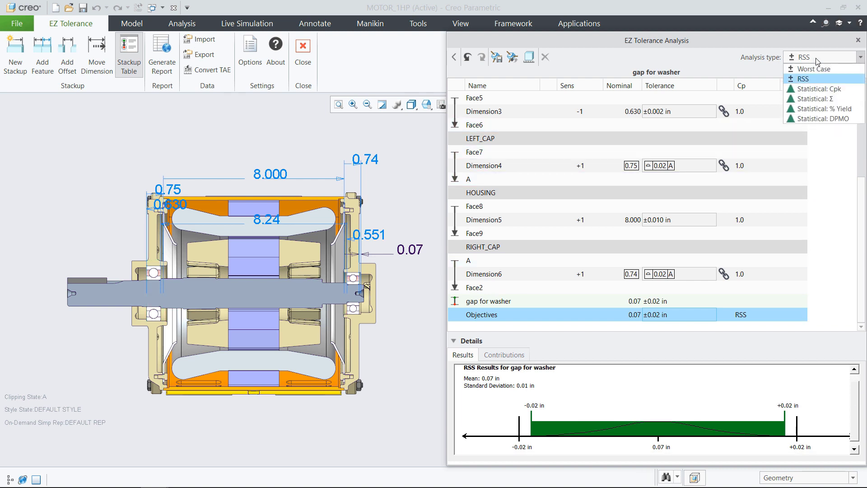
click(823, 89)
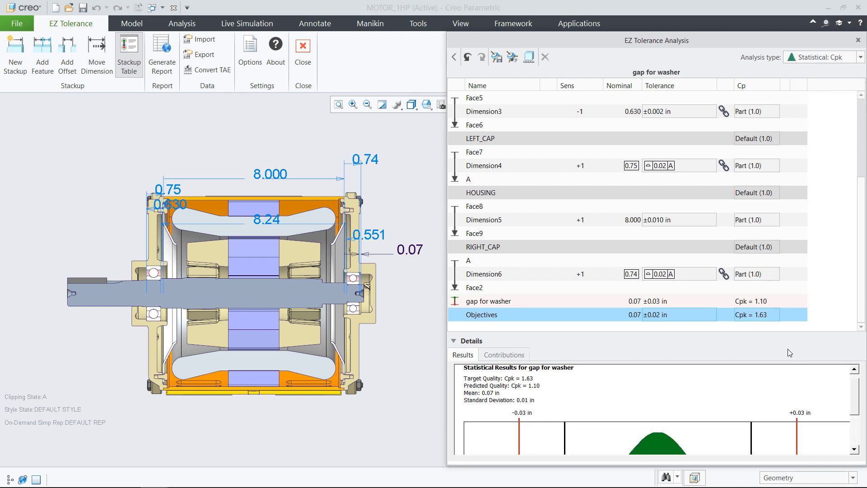
Step: Enlarge the results area and lower the objective's target Cpk from 1.63 to 1.30
drag(698, 332, 694, 273)
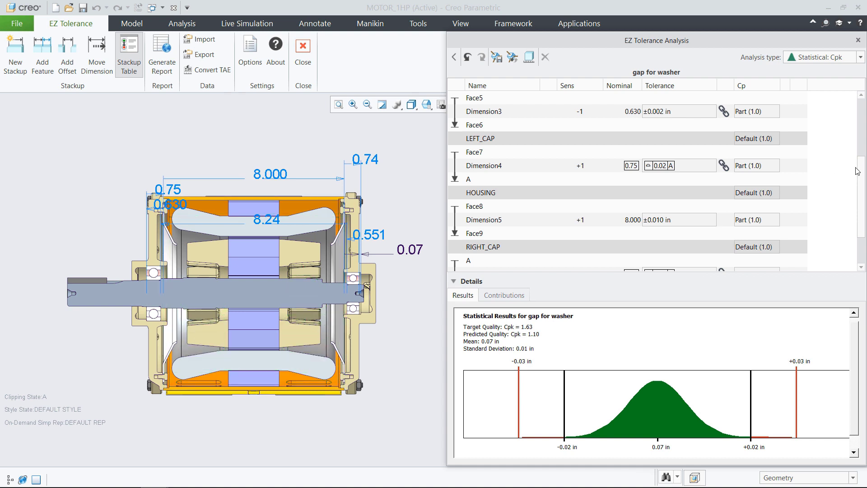
drag(861, 176, 862, 185)
scroll(862, 185, down, 3)
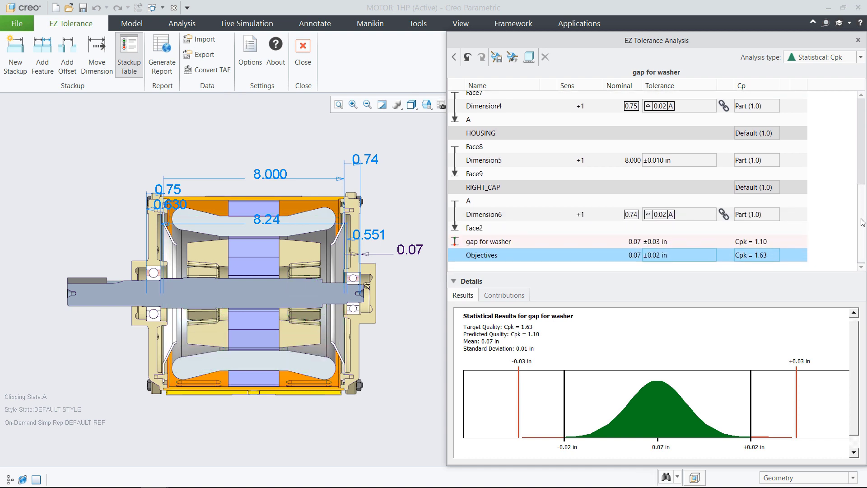
click(764, 261)
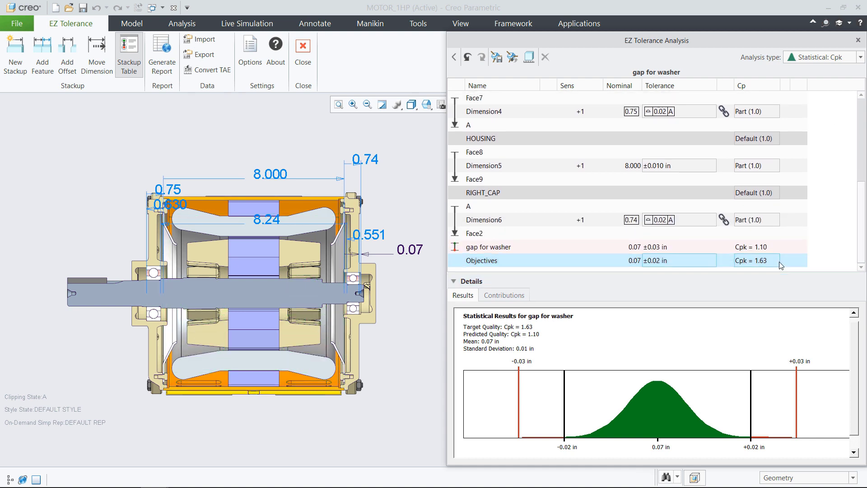
double_click(764, 261)
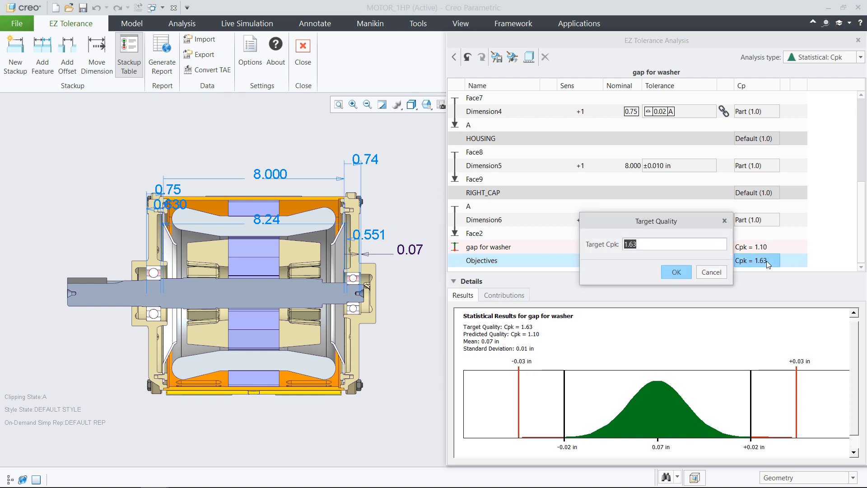
text(1.3)
key(Return)
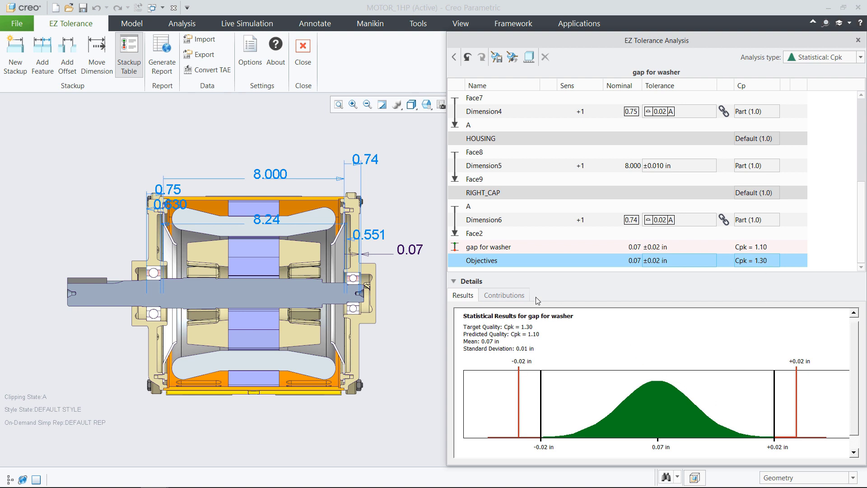
Step: Show each dimension's contribution and tighten Dimension6's tolerance from 0.02 to 0.01
click(510, 296)
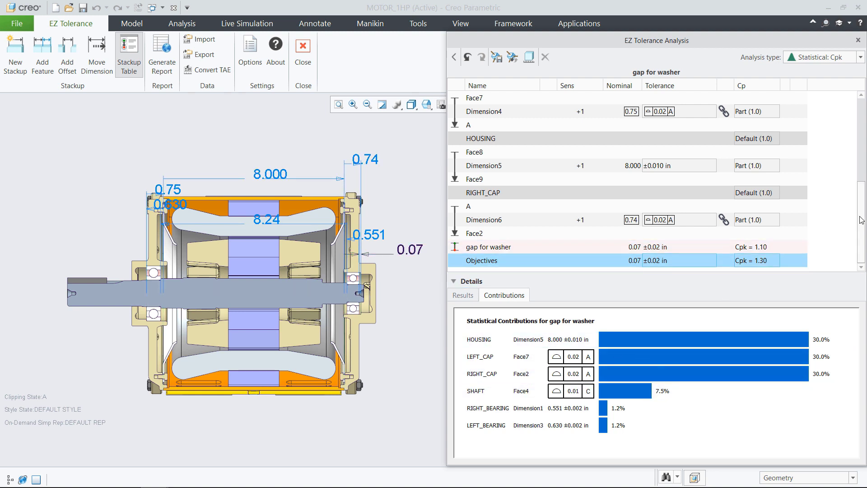
scroll(862, 221, up, 1)
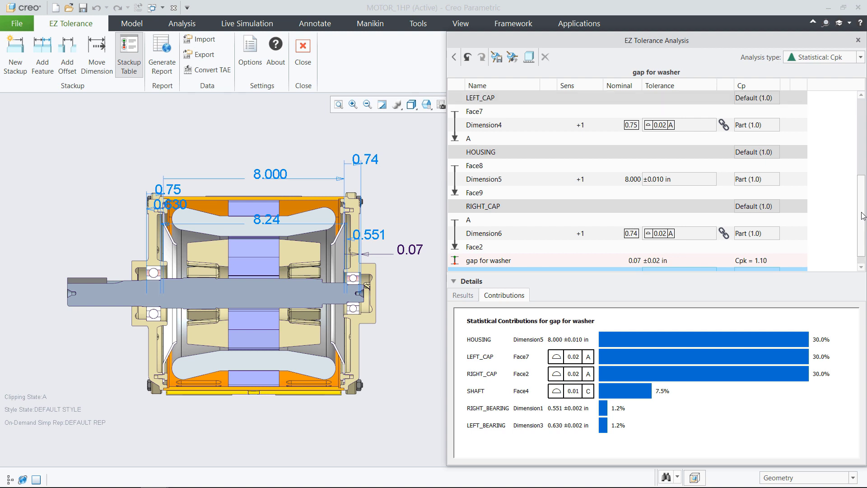
double_click(666, 233)
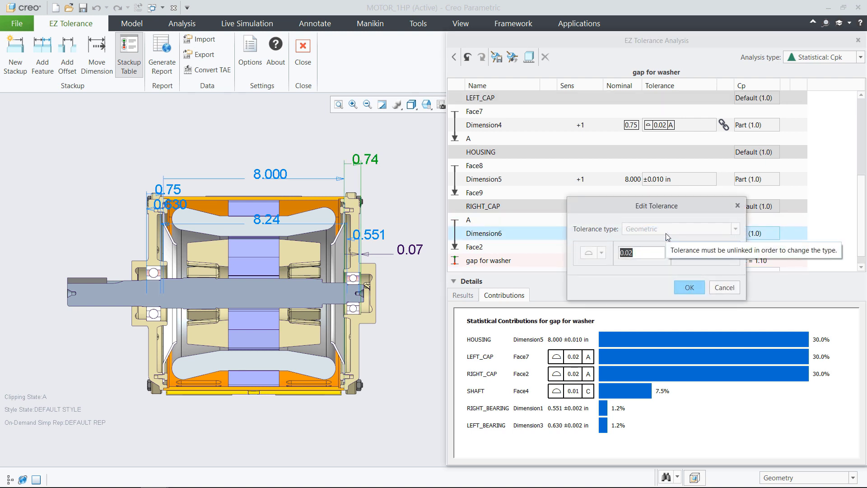
text(0.01)
key(Return)
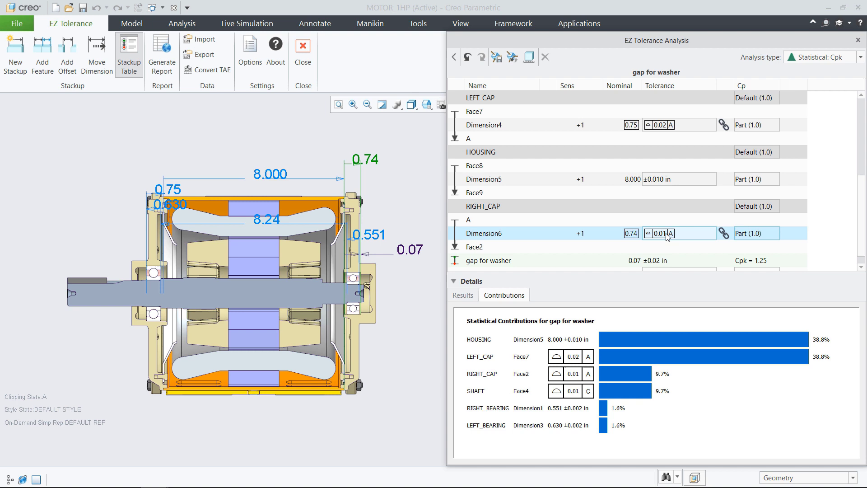
Step: Tighten LEFT_CAP's Dimension4 tolerance to 0.01 and review results predicting Cpk 1.48
drag(862, 213, 862, 166)
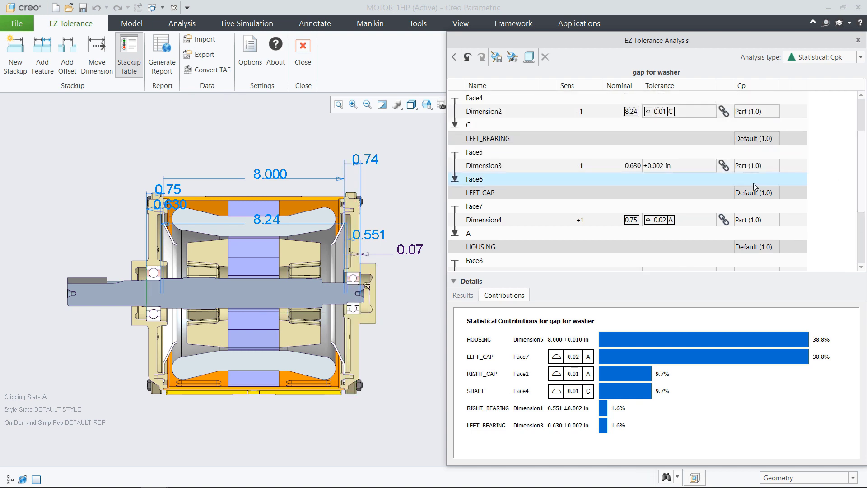
double_click(660, 220)
text(0.01)
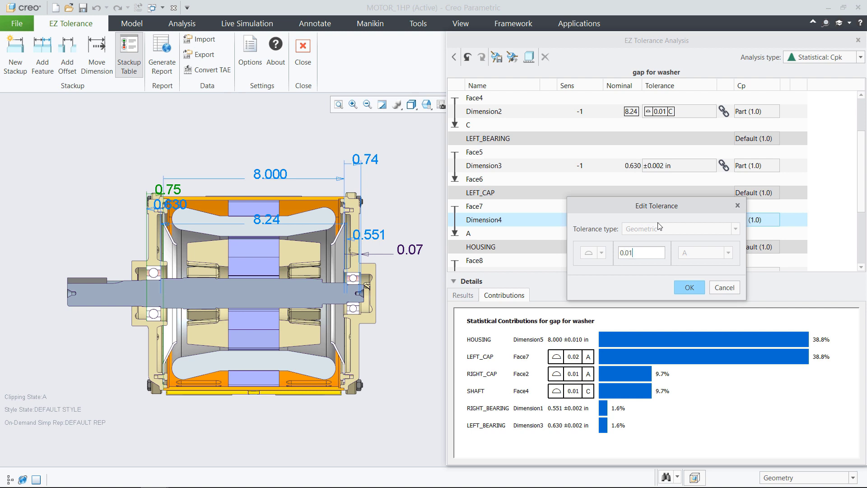
key(Return)
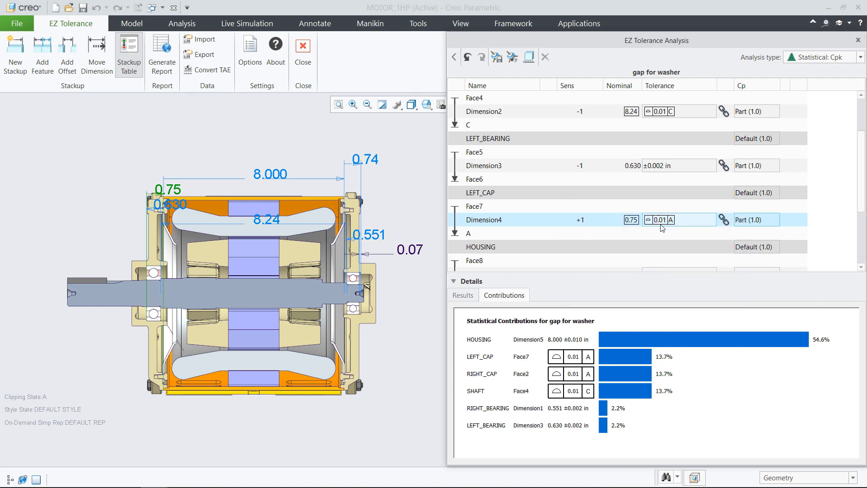
click(463, 296)
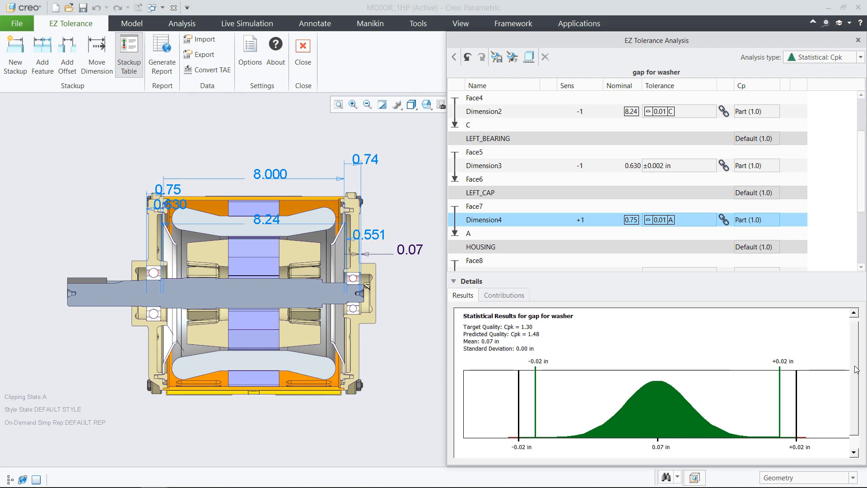
scroll(864, 199, down, 2)
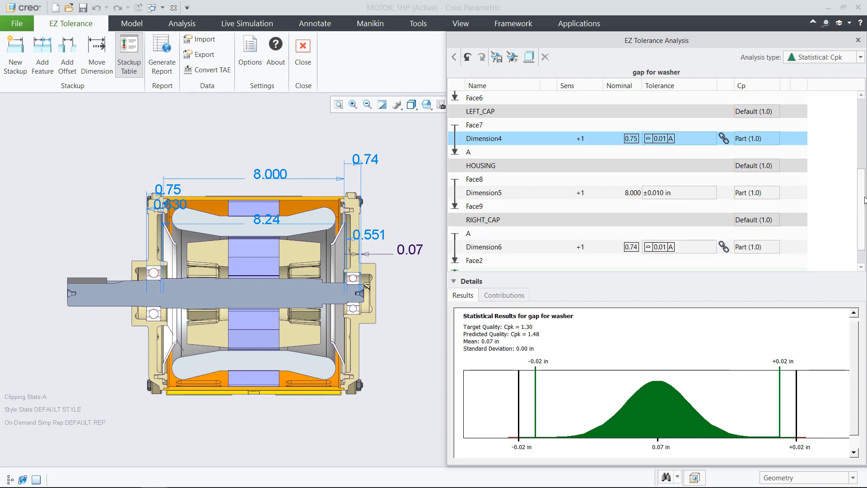
scroll(864, 199, down, 1)
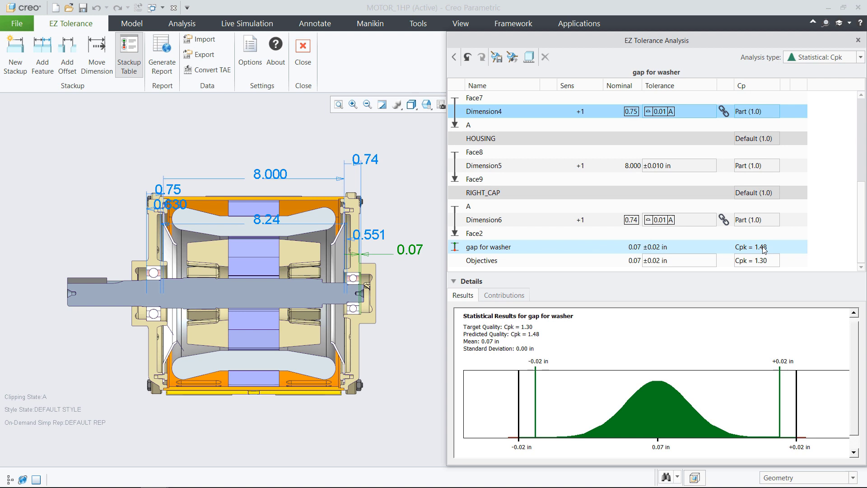
Step: Move the loop dimensions 8.000, 8.24, 0.74, 0.551, 0.75 and 0.630 clear of the motor
click(107, 63)
click(266, 177)
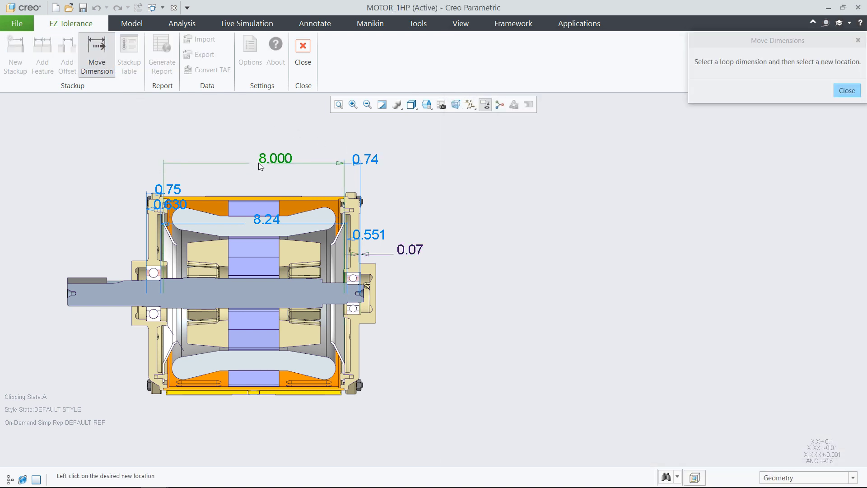
click(255, 160)
click(264, 221)
click(244, 135)
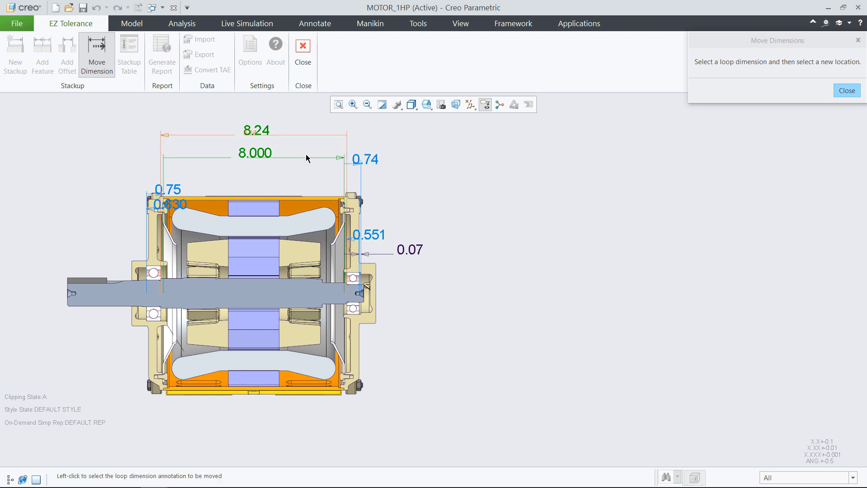
click(365, 159)
click(387, 184)
click(363, 235)
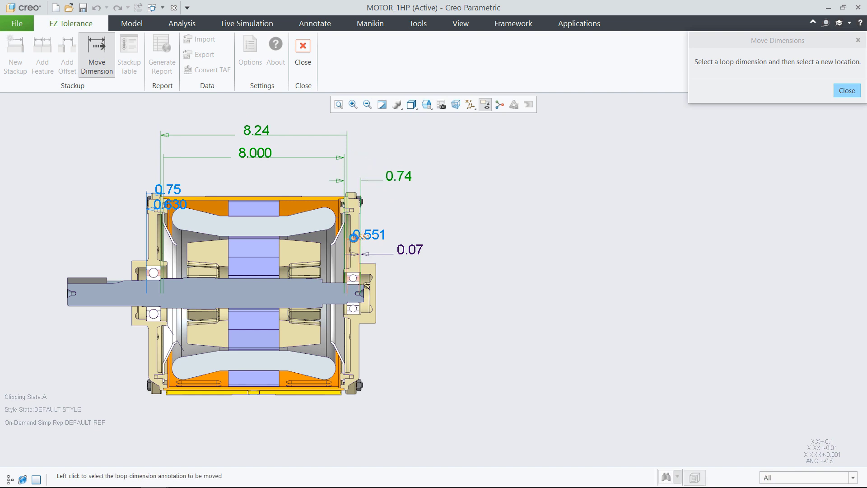
click(399, 224)
click(159, 193)
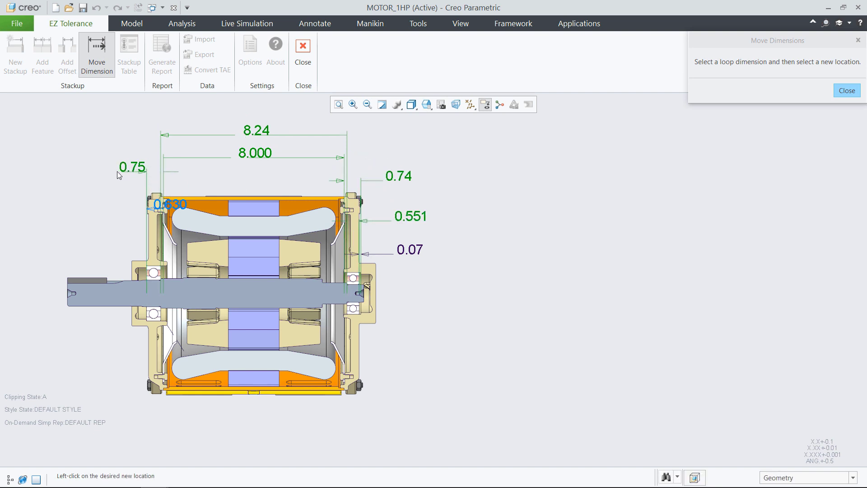
click(117, 172)
click(162, 203)
click(96, 202)
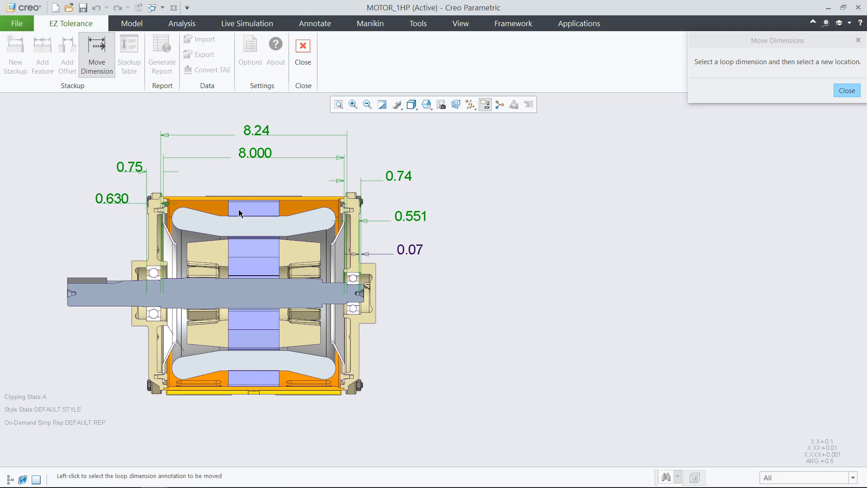
click(848, 93)
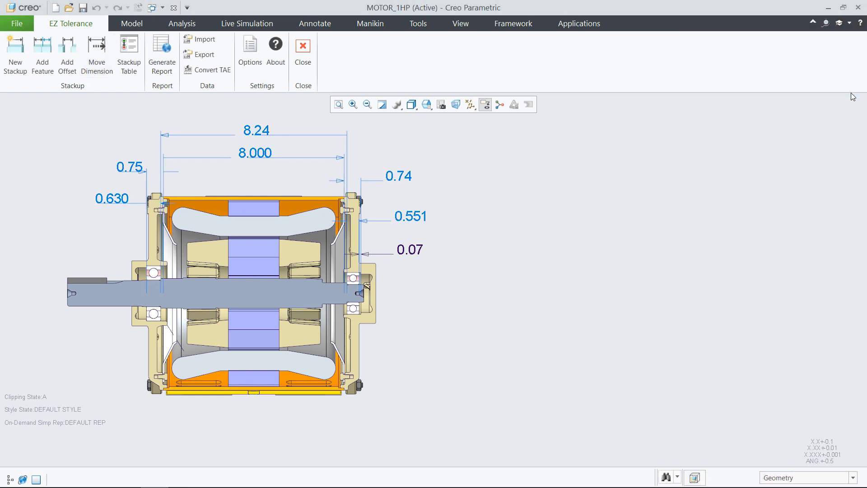
Step: Reopen the gap for washer stackup table and show the Model Tree beside it
click(130, 58)
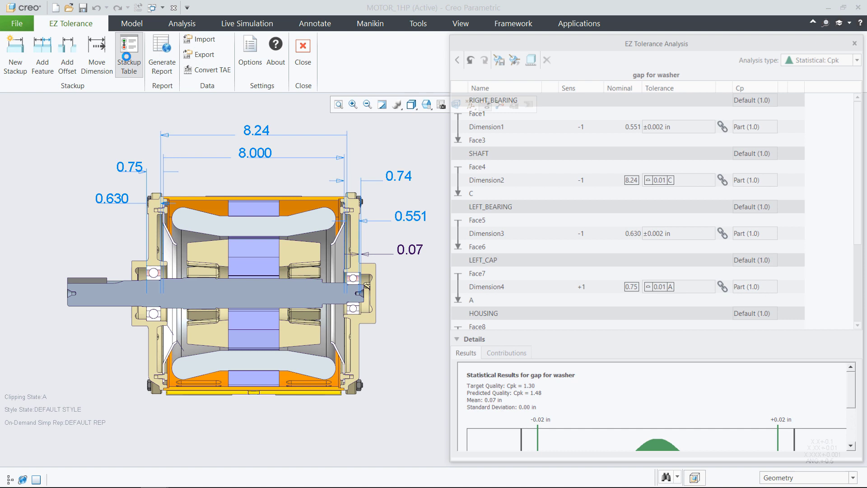
mouse_move(103, 376)
shift+middle_down()
mouse_move(124, 384)
mouse_move(114, 376)
shift+middle_up()
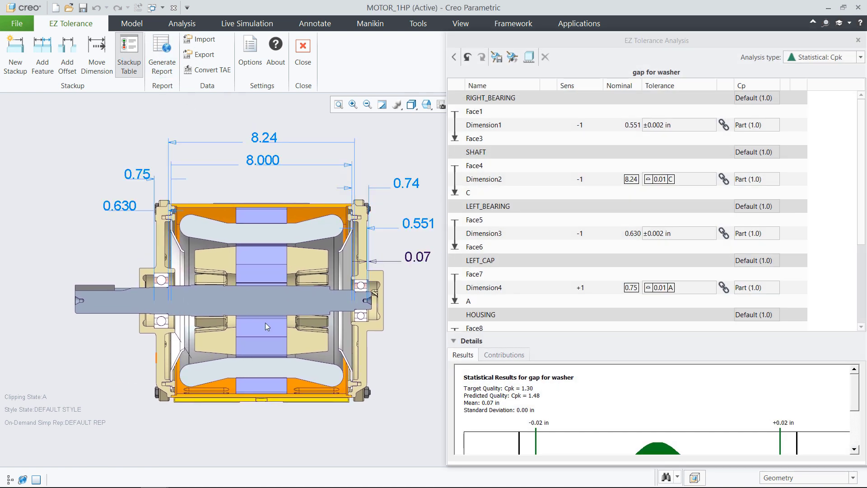
click(498, 61)
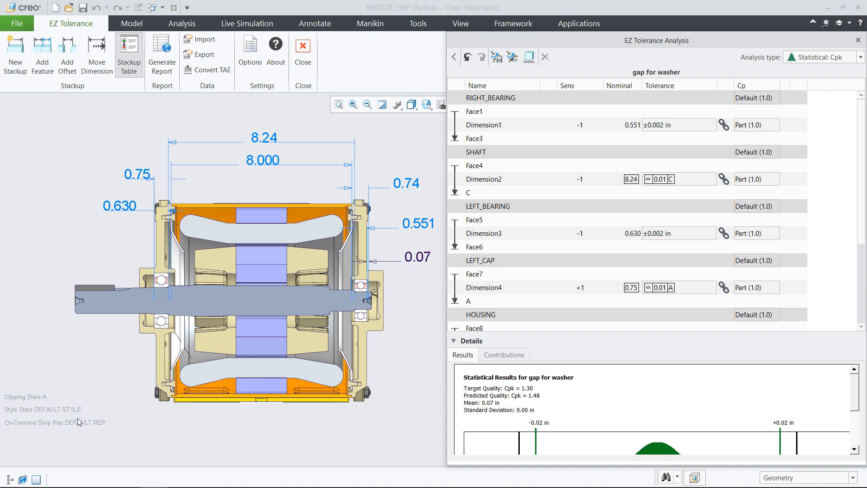
click(10, 480)
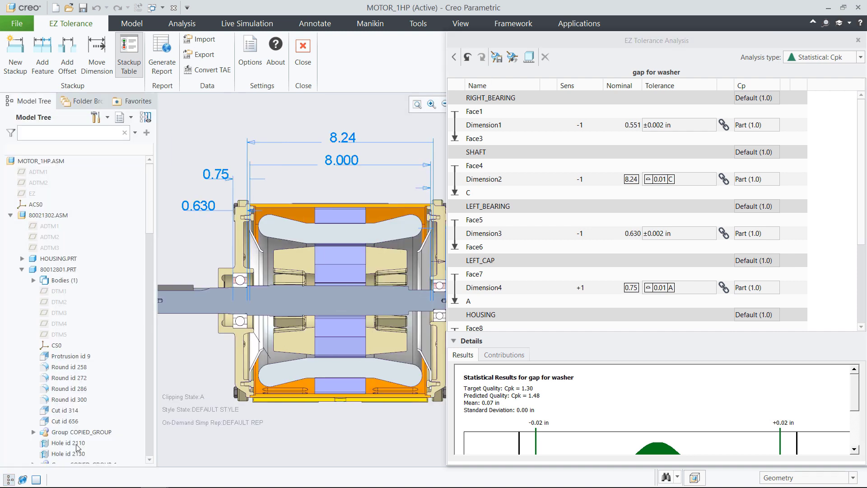
Step: Create the washer_gap analysis feature from the stackup and review its parameters
click(529, 58)
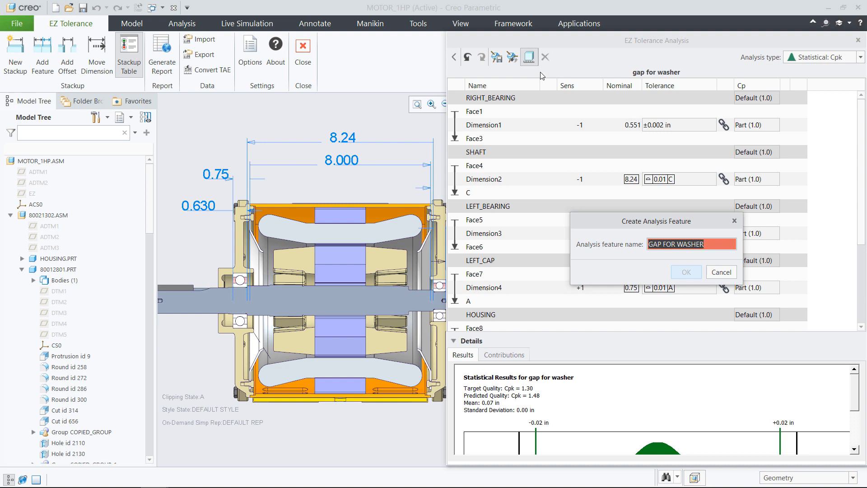
text(washer_gap)
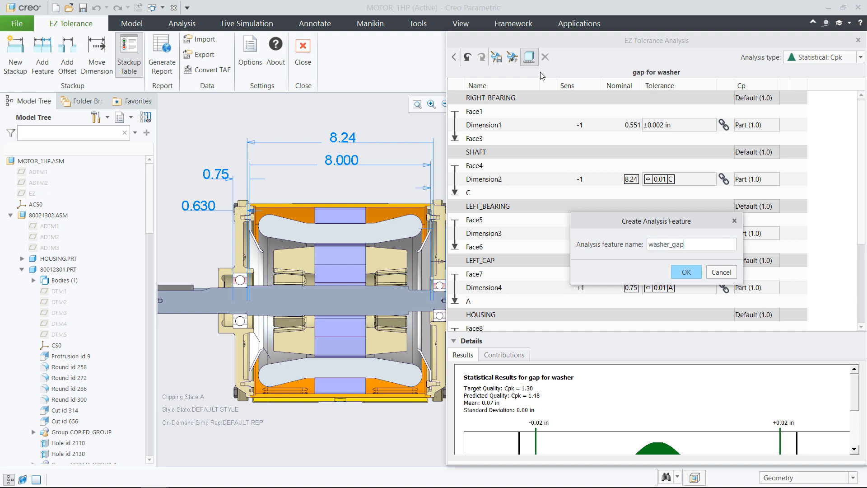
click(688, 273)
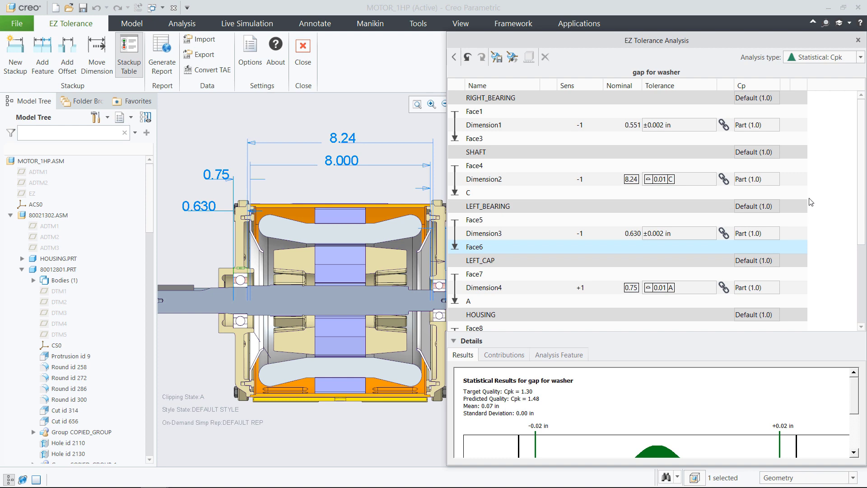
scroll(863, 143, down, 3)
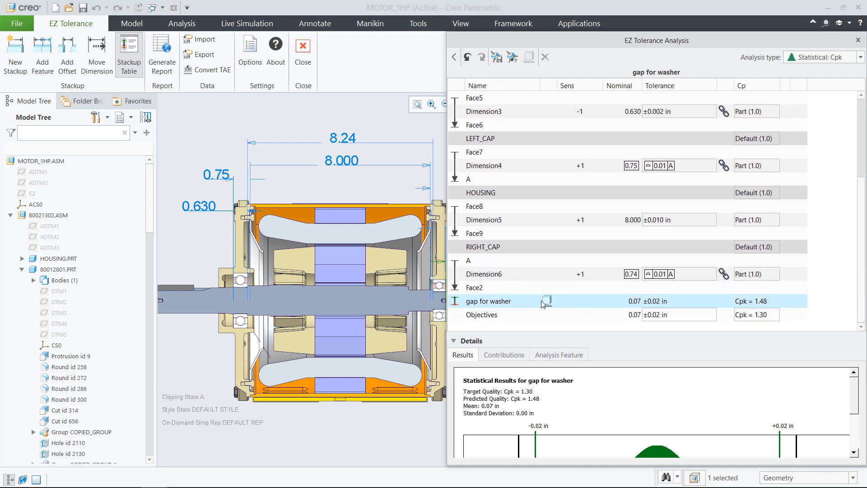
drag(150, 179, 151, 419)
click(560, 355)
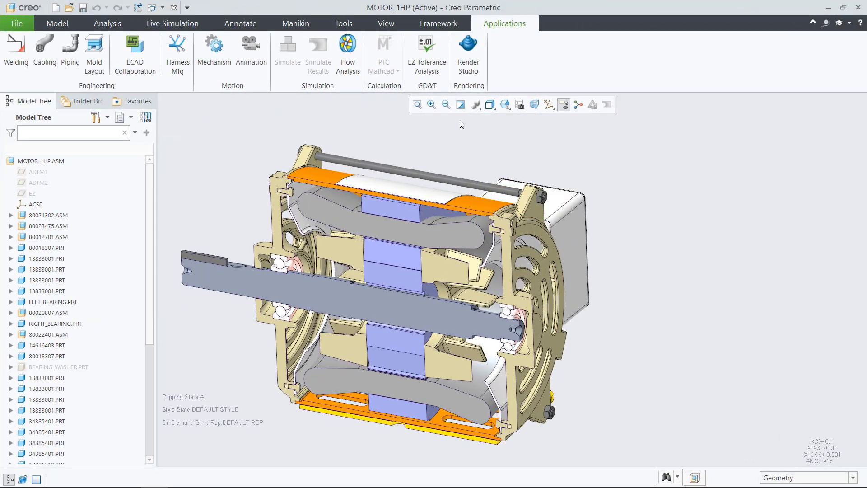
Step: Reopen EZ Tolerance and pick start and end surfaces for a rotor-to-stator gap stackup
click(427, 70)
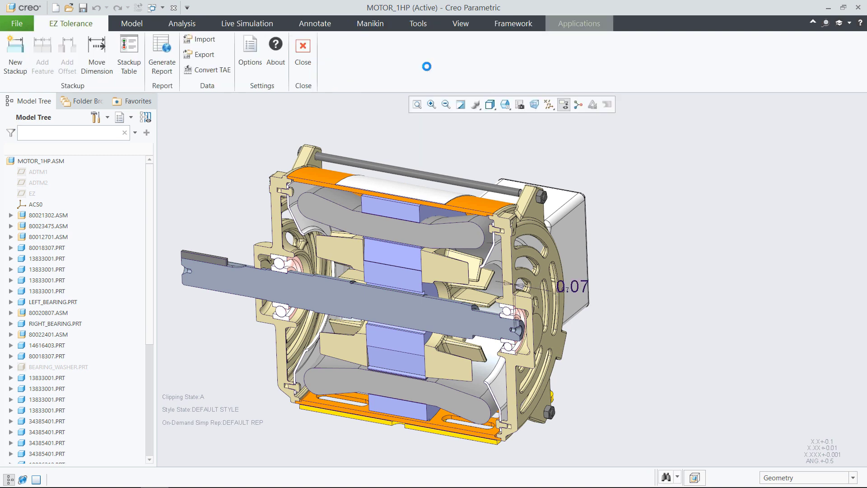
click(16, 63)
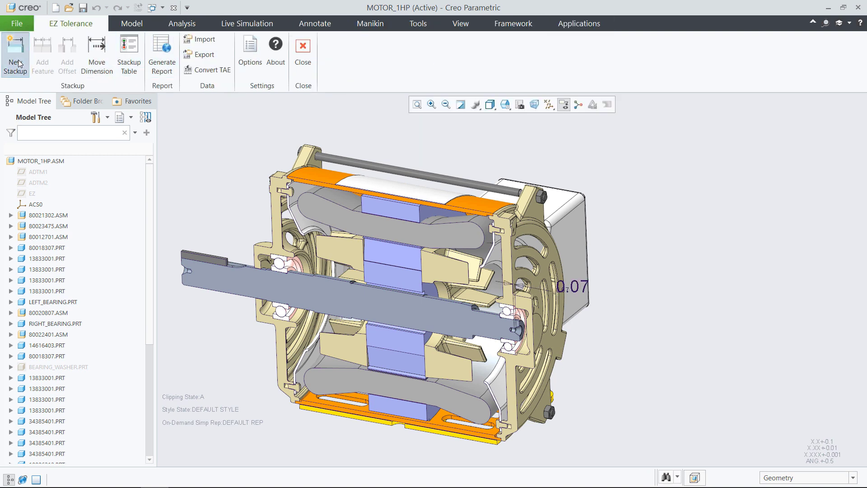
scroll(365, 317, up, 10)
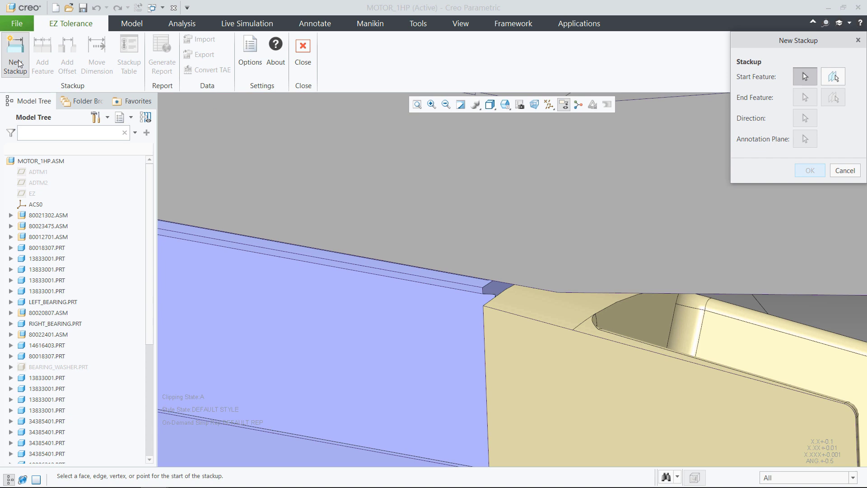
scroll(486, 313, up, 5)
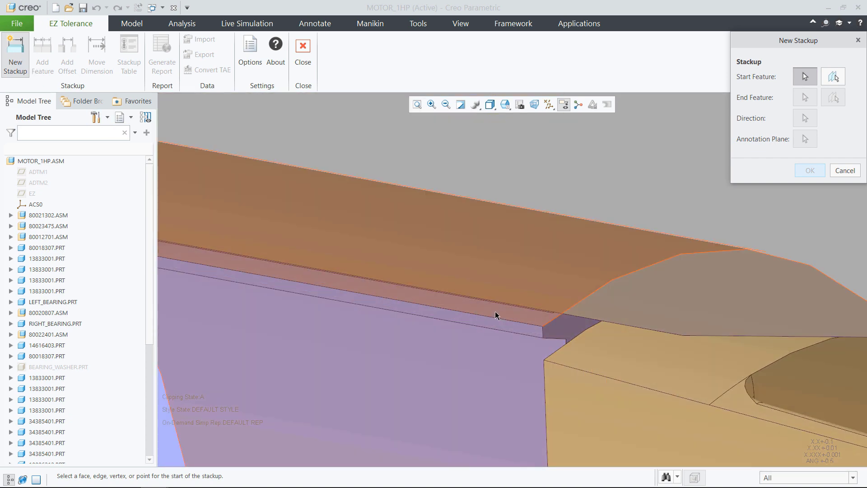
click(497, 315)
scroll(497, 315, down, 6)
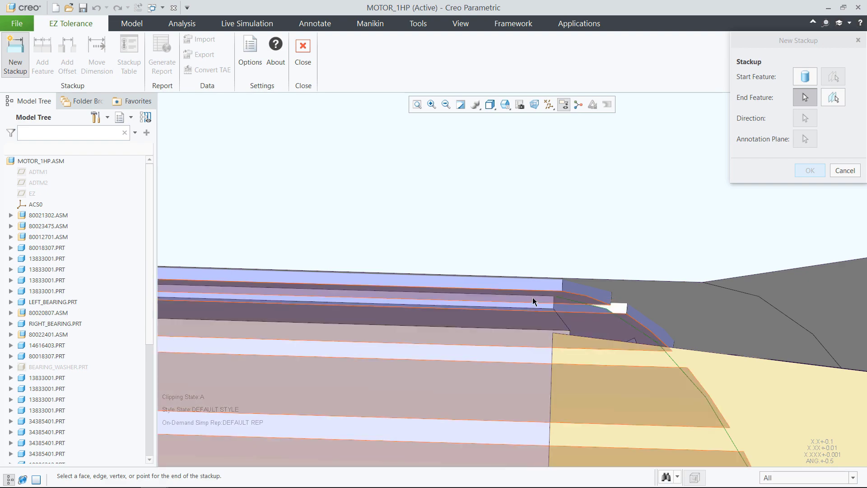
click(533, 301)
Step: Set ADTM2 as direction and EZ as annotation plane, then place the gap annotation
scroll(533, 301, down, 6)
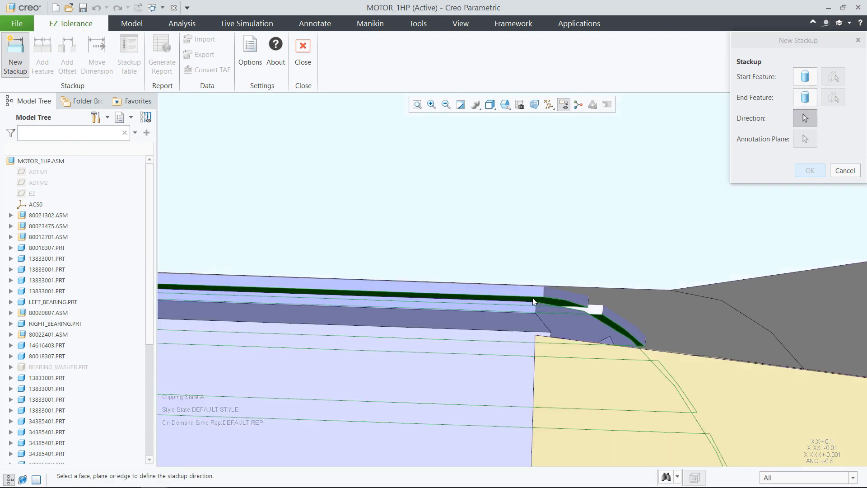
scroll(534, 302, down, 5)
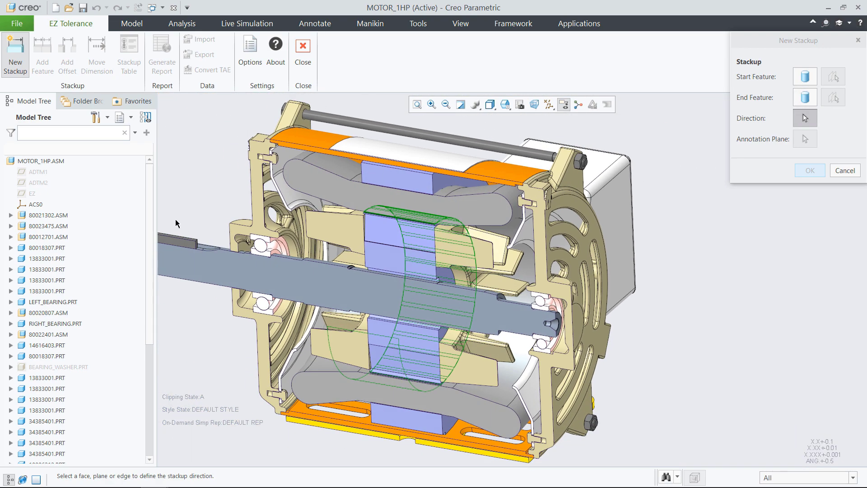
click(37, 183)
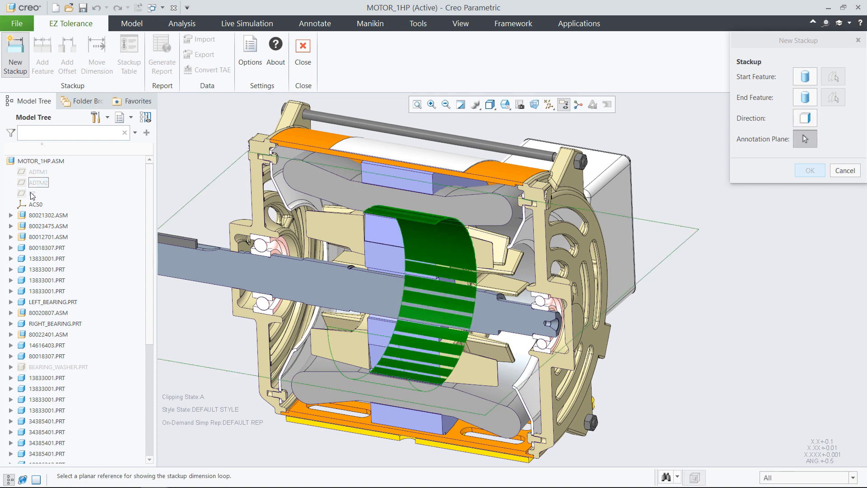
click(32, 194)
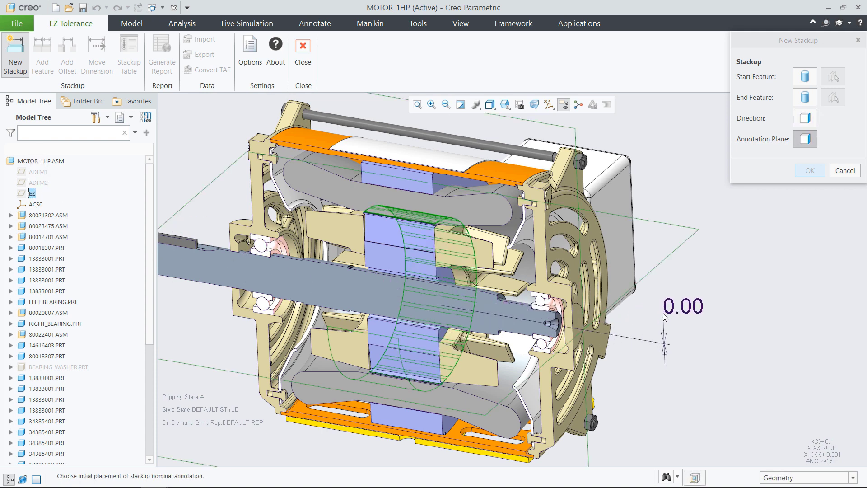
click(671, 307)
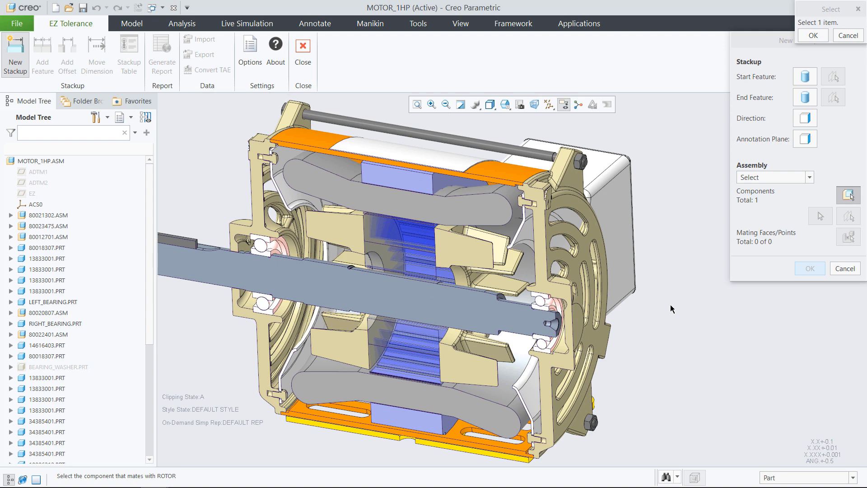
Step: Add the shaft, right bearing, RIGHT_CAP, housing and stator as stackup components
click(429, 298)
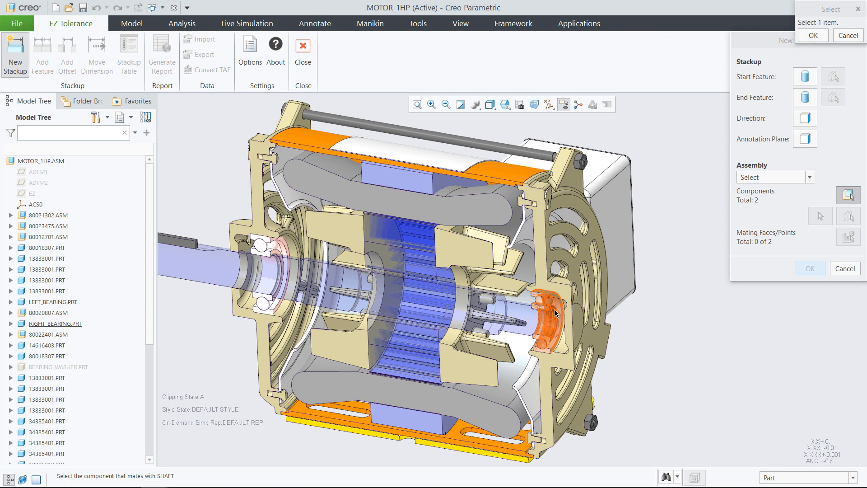
click(555, 313)
click(556, 293)
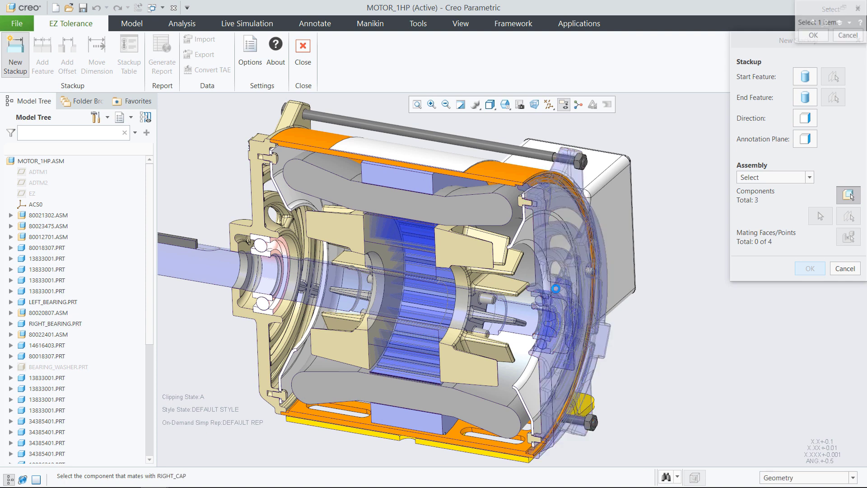
click(517, 180)
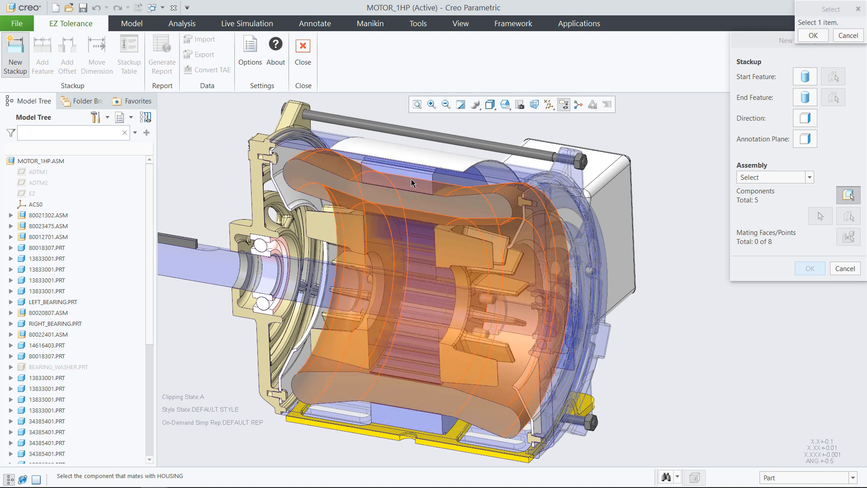
click(414, 179)
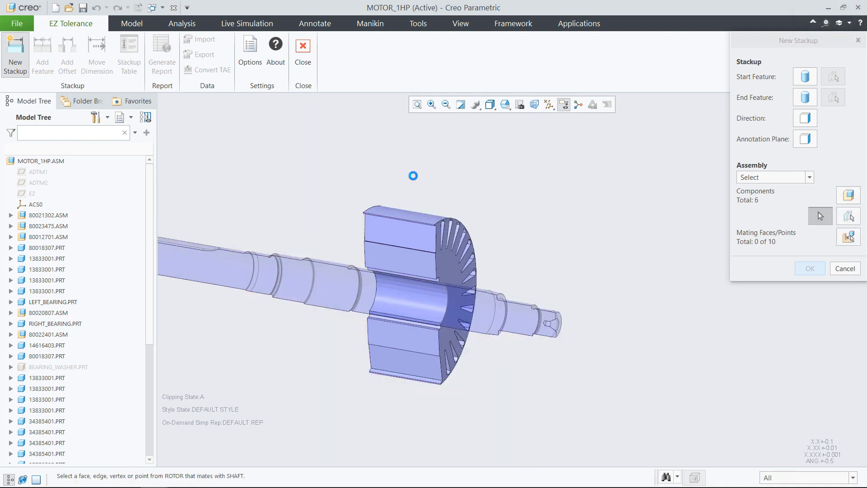
Step: Pick the ten mating faces from rotor to stator and confirm Stackup2
click(406, 299)
scroll(406, 299, down, 5)
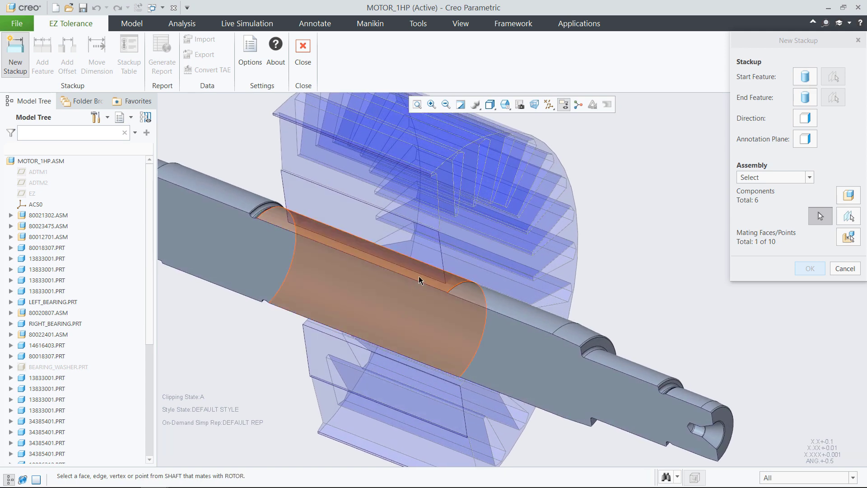
click(419, 279)
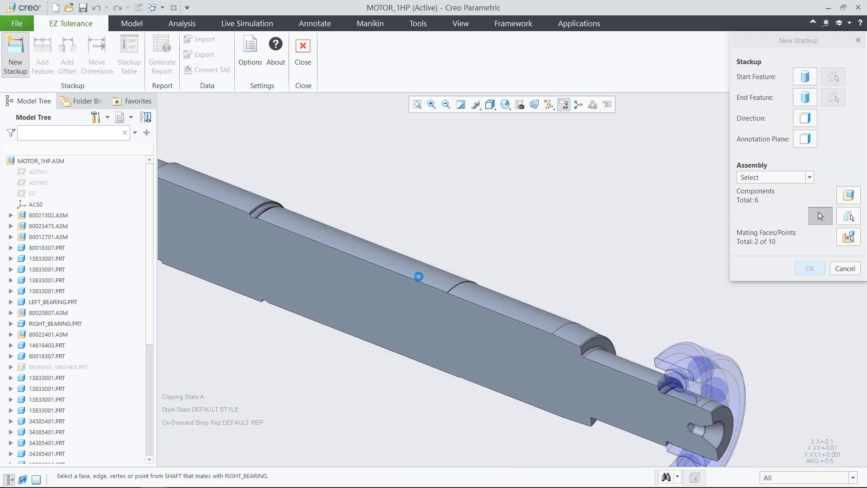
click(690, 400)
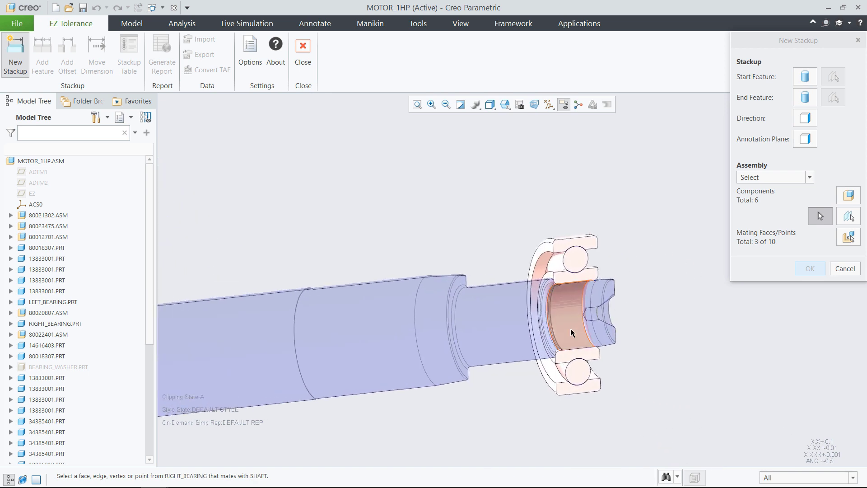
click(570, 331)
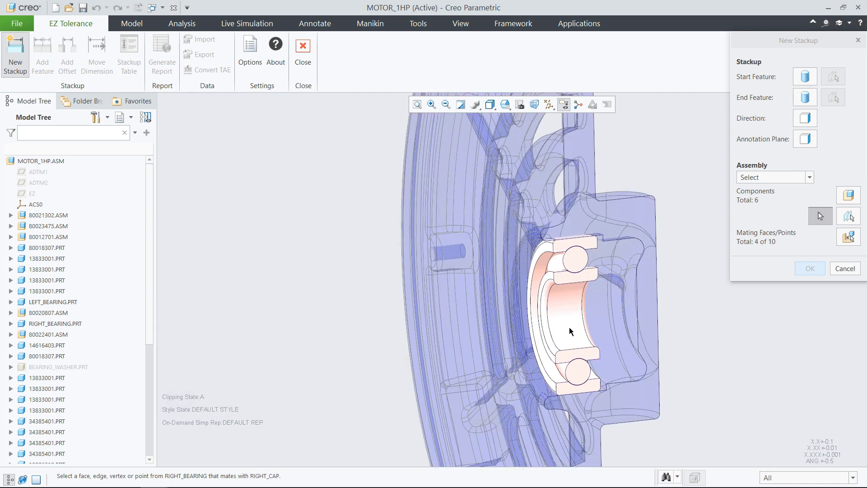
click(566, 245)
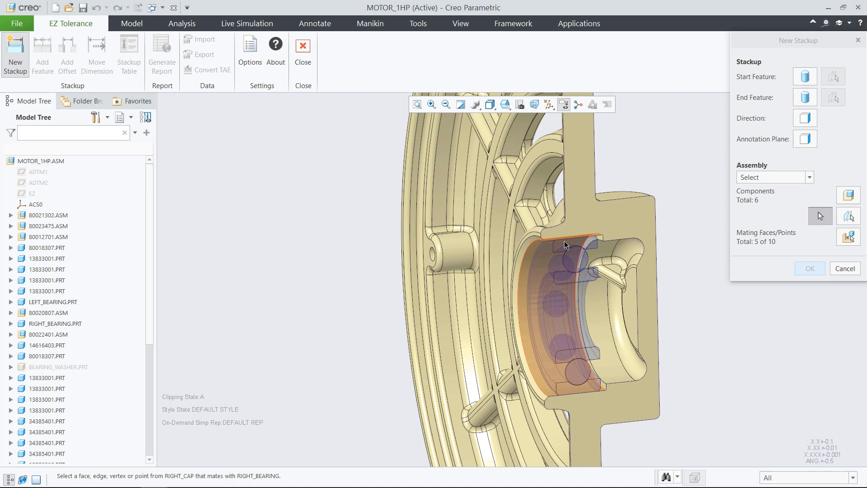
click(533, 266)
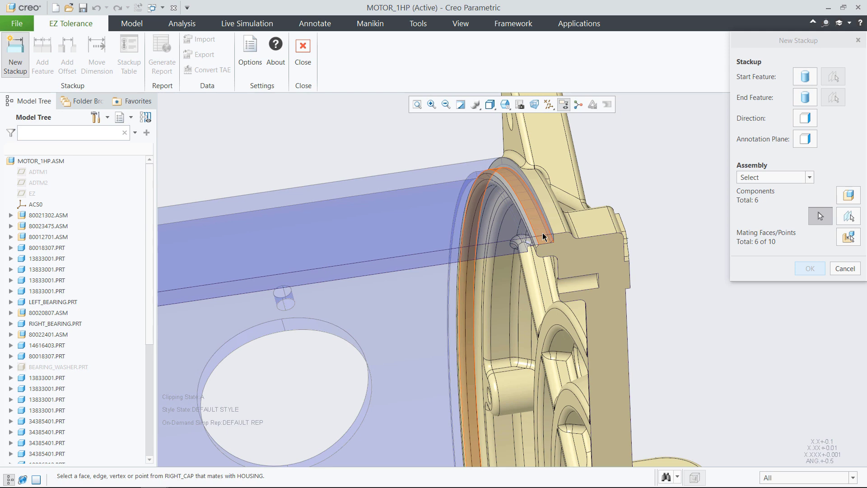
click(543, 236)
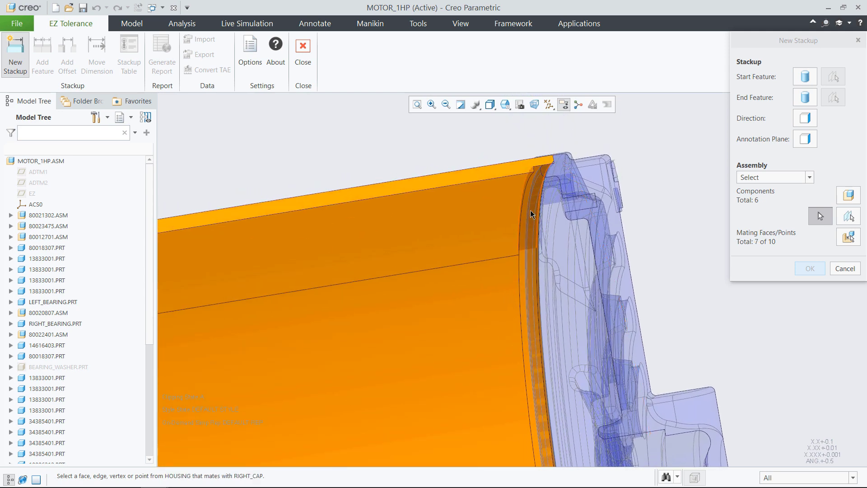
click(531, 214)
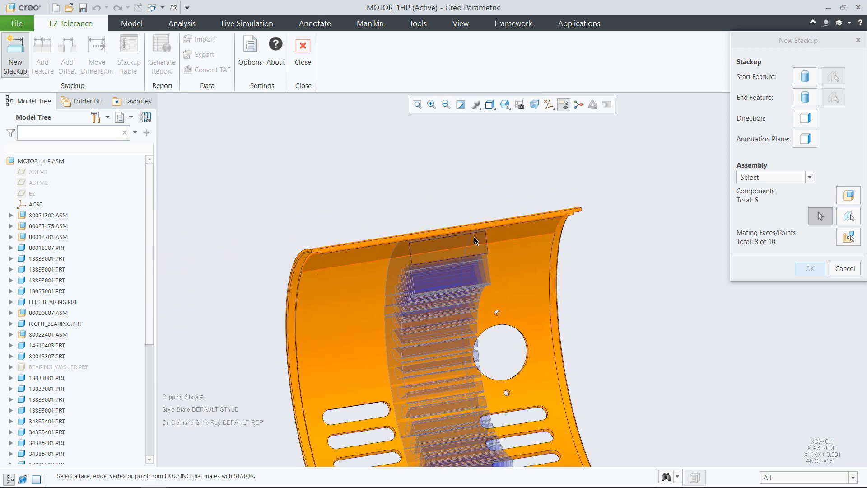
click(475, 237)
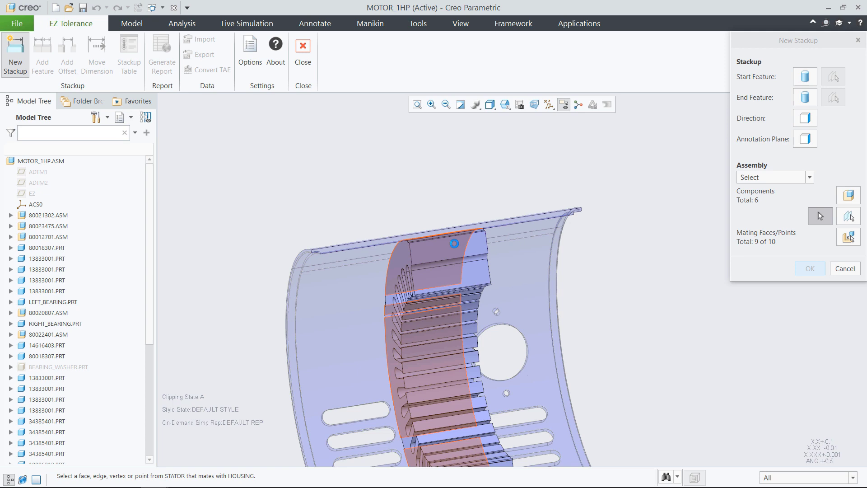
click(455, 246)
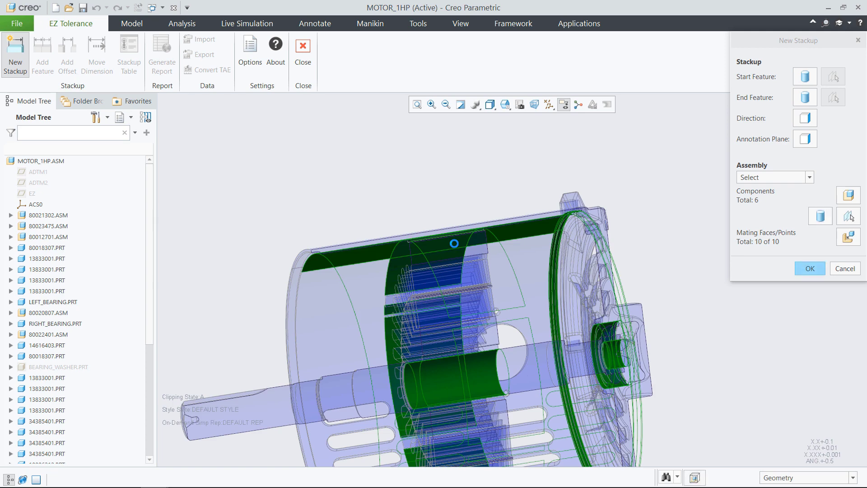
click(810, 269)
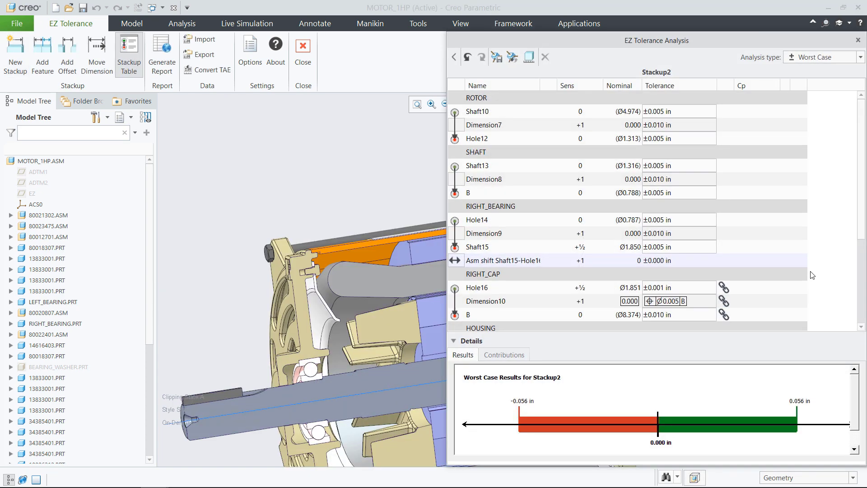
Step: Rename Stackup2 to 'Rotor to stator gap'
click(11, 479)
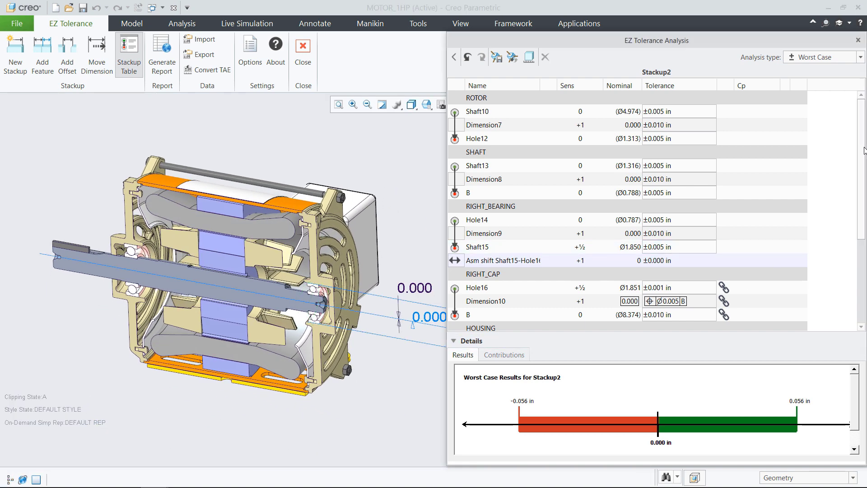
scroll(590, 284, down, 5)
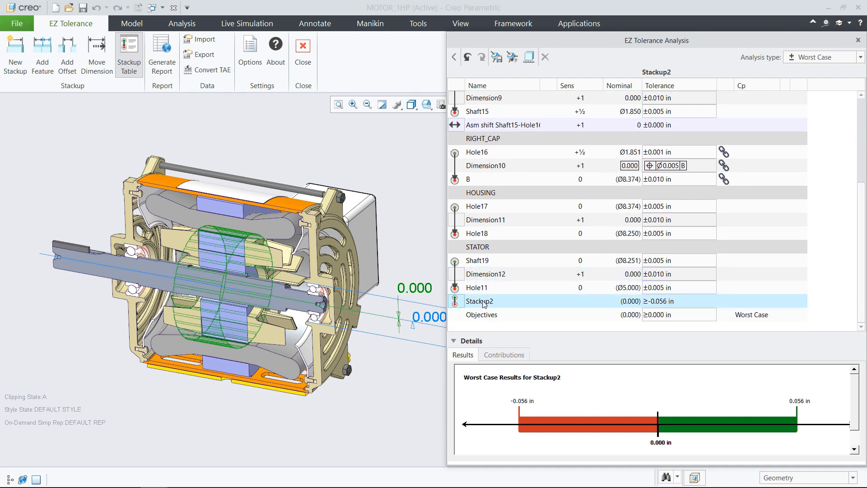
double_click(486, 302)
text(Rotor to stator gap)
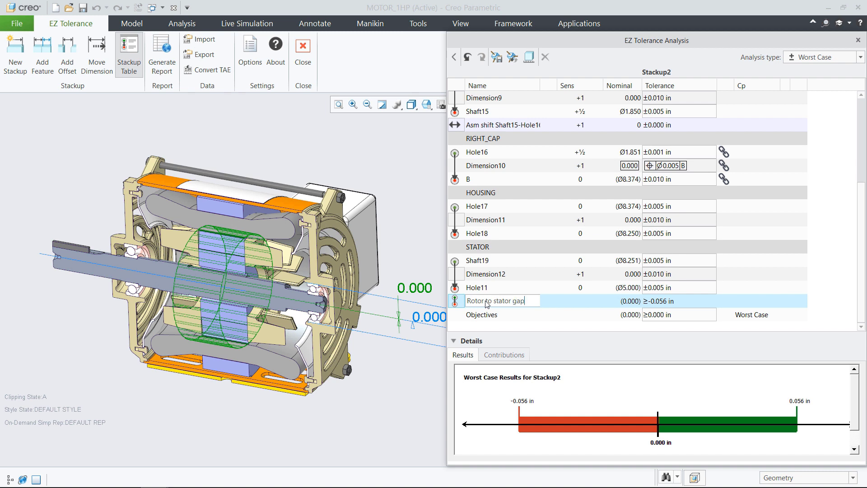
key(Return)
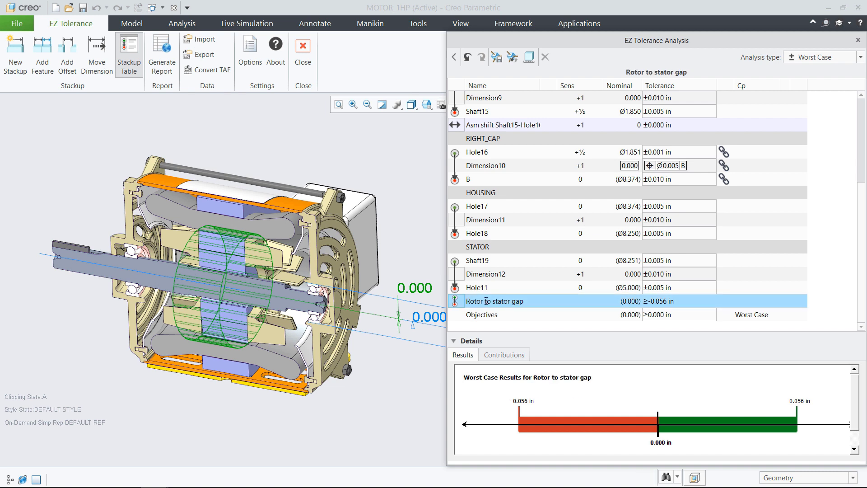
Step: Set the gap attachment to Near-Far and confirm the 0.000 lower-limit objective
click(455, 300)
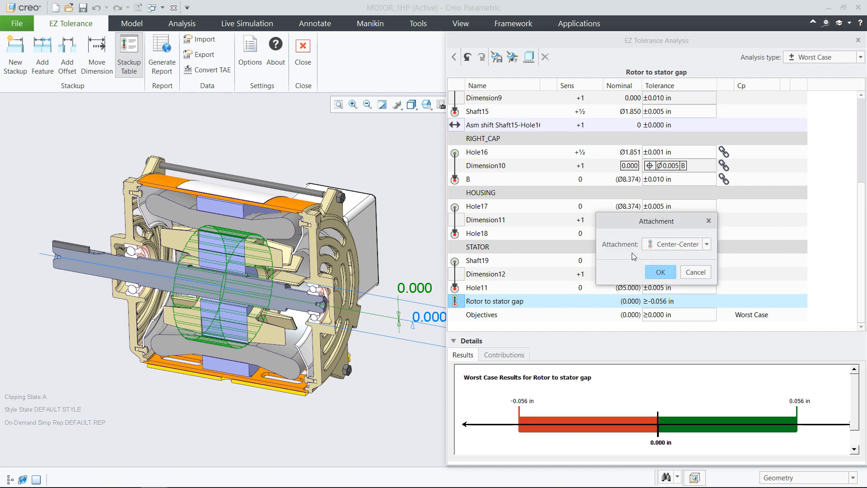
click(676, 246)
click(673, 276)
click(658, 271)
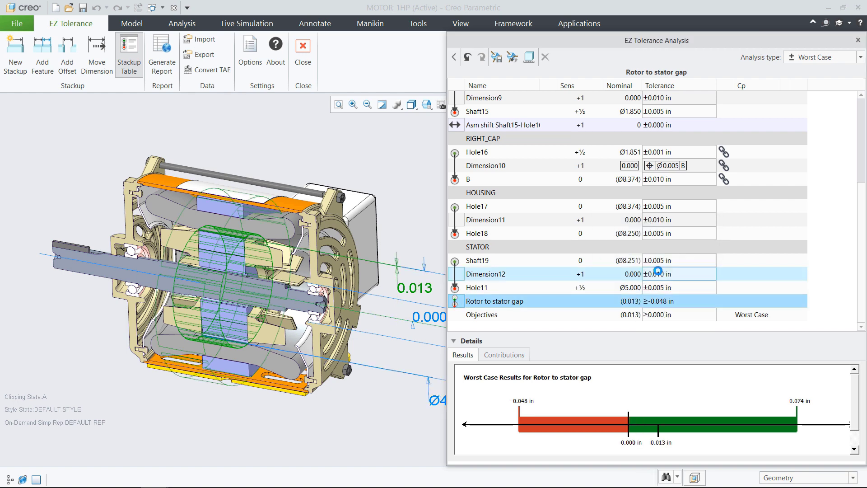
double_click(663, 317)
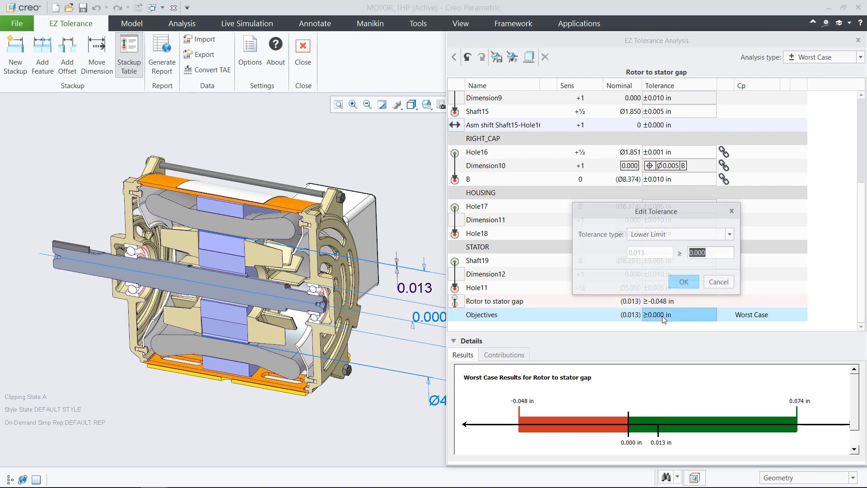
click(683, 283)
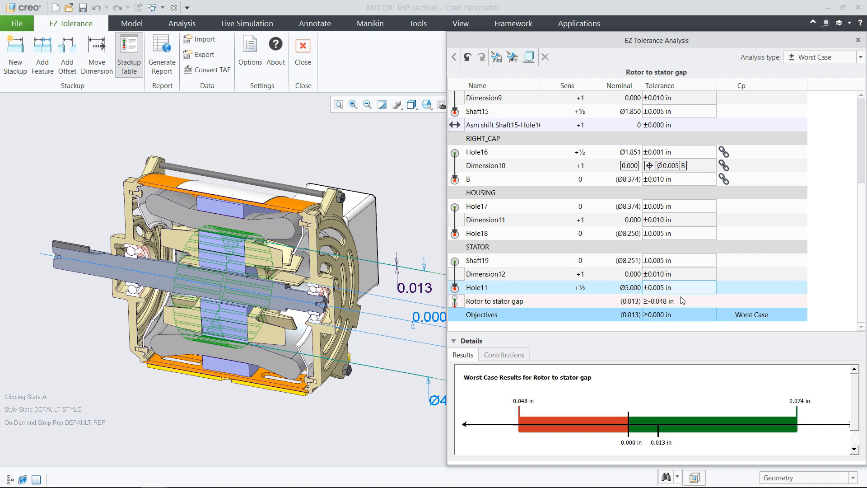
Step: Show the summary of both stackups and the Rotor to stator gap worst-case chart
drag(669, 332, 664, 288)
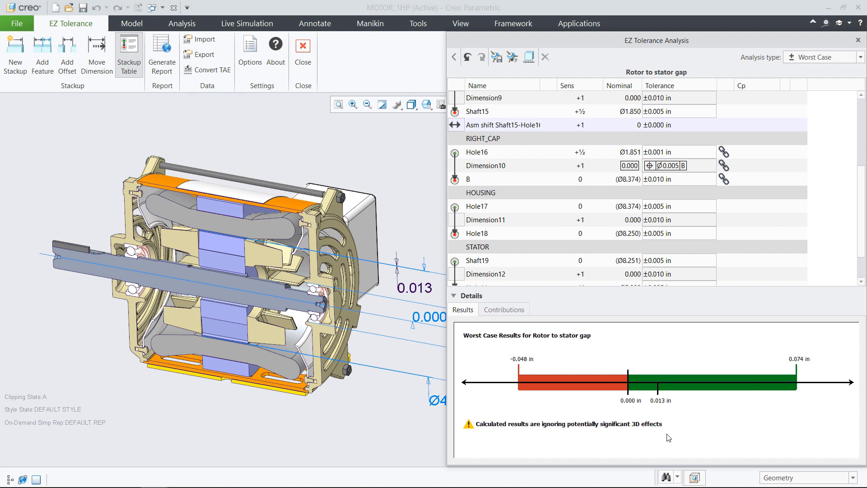
click(454, 57)
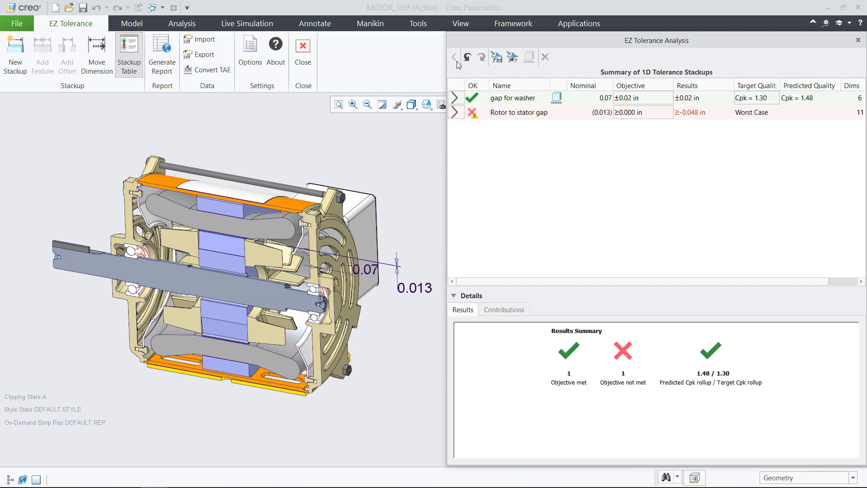
click(522, 117)
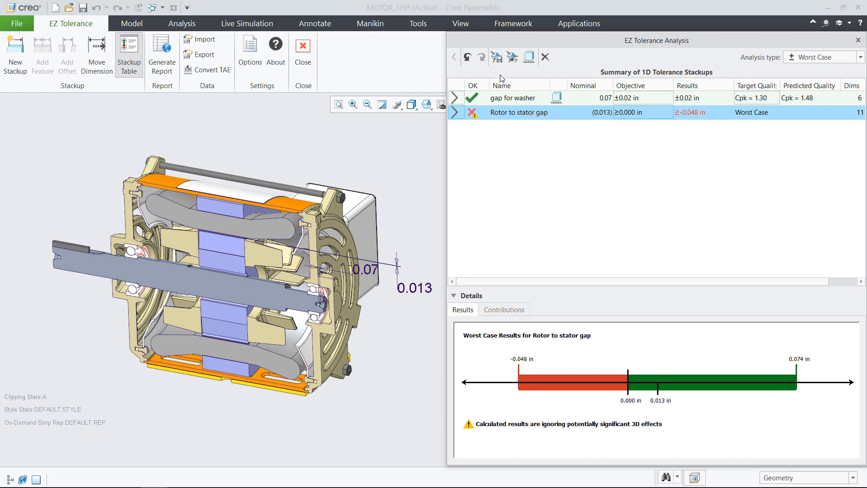
click(496, 58)
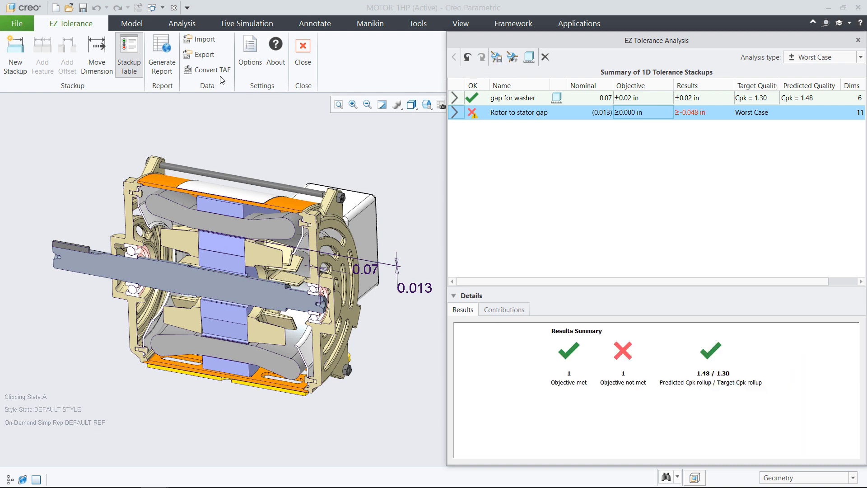
Step: Generate the HTML stackup report and save it as 'report'
click(163, 64)
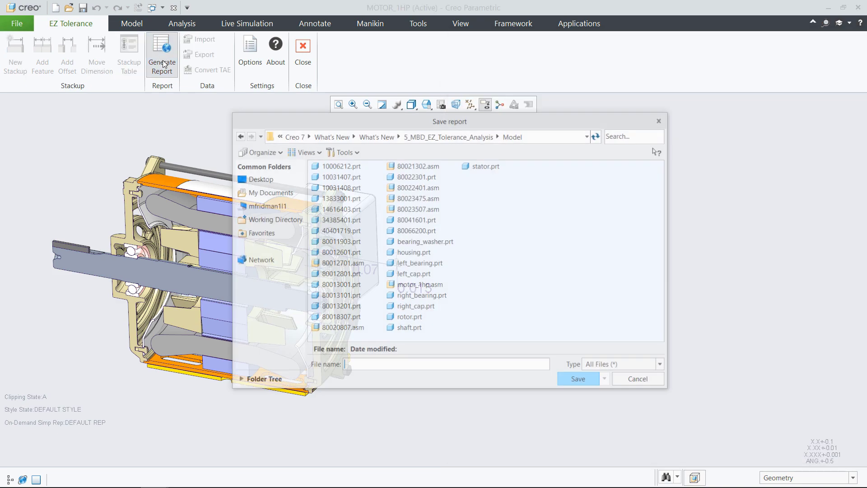
text(re)
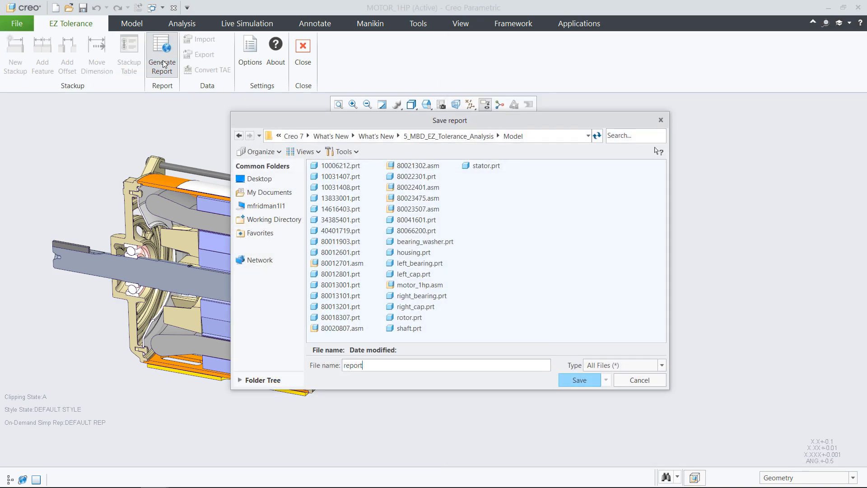
text(port)
key(Return)
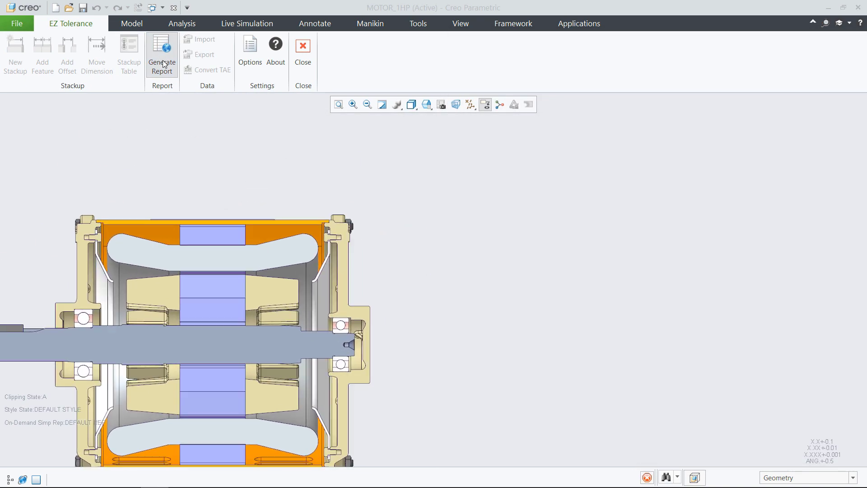